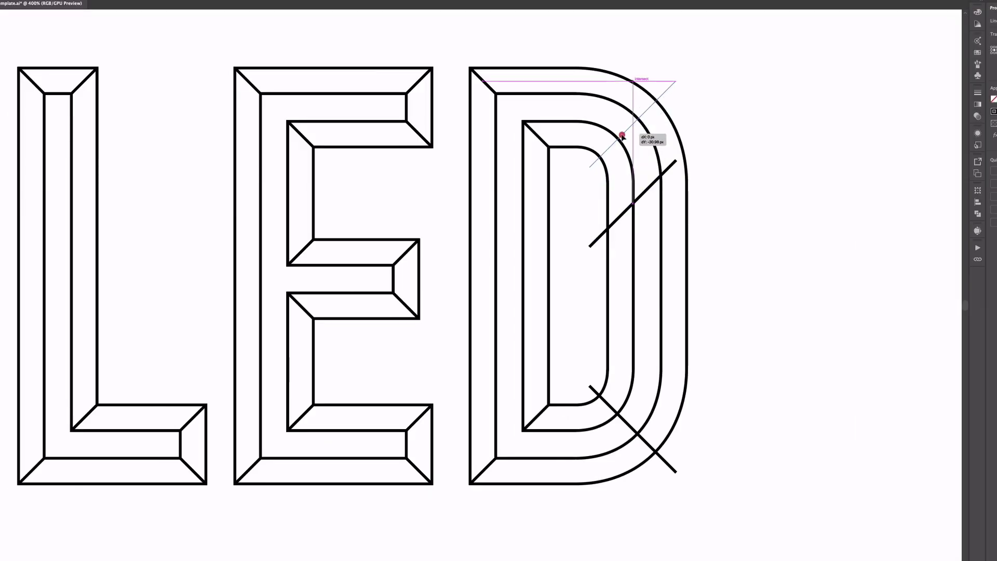
Move the copied diagonal line up so that it crosses the upper curve of the D
left_click_drag(621, 136, 621, 136)
left_click_drag(590, 264, 646, 271)
left_click(648, 272)
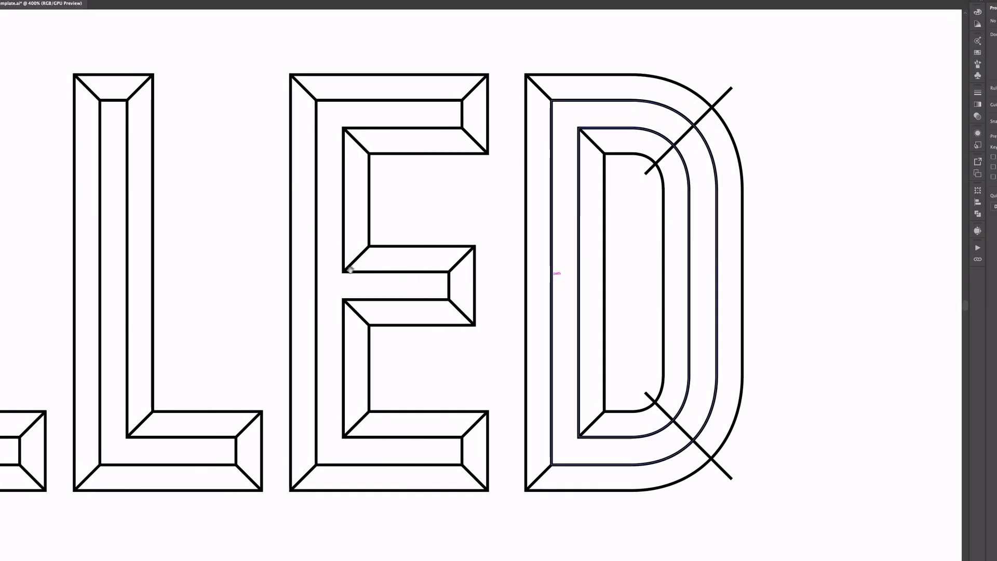
Draw a 60 px square over the upper part of the S
left_click_drag(268, 268, 543, 290)
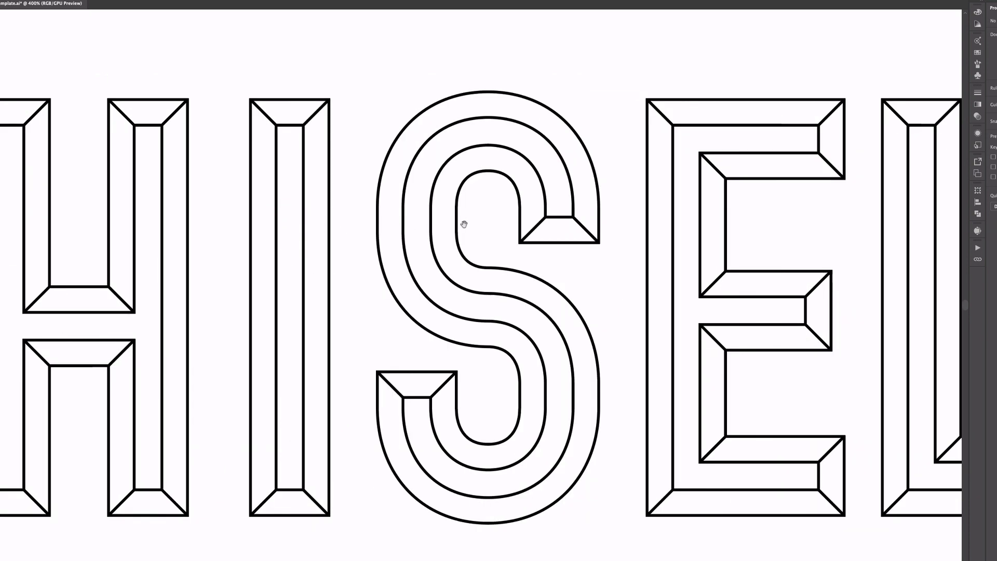
left_click_drag(462, 224, 437, 223)
left_click_drag(270, 212, 241, 207)
left_click(421, 197)
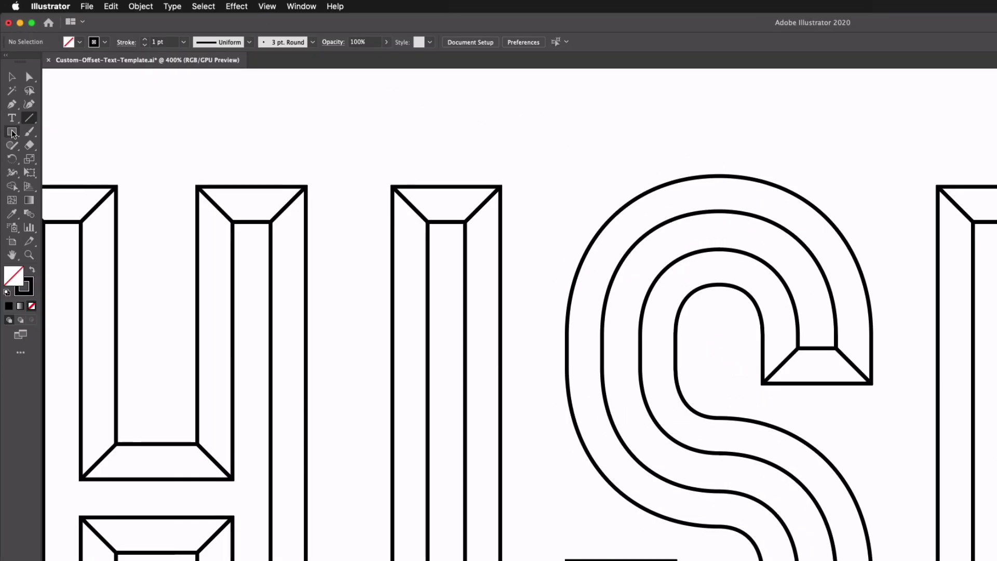
left_click(11, 132)
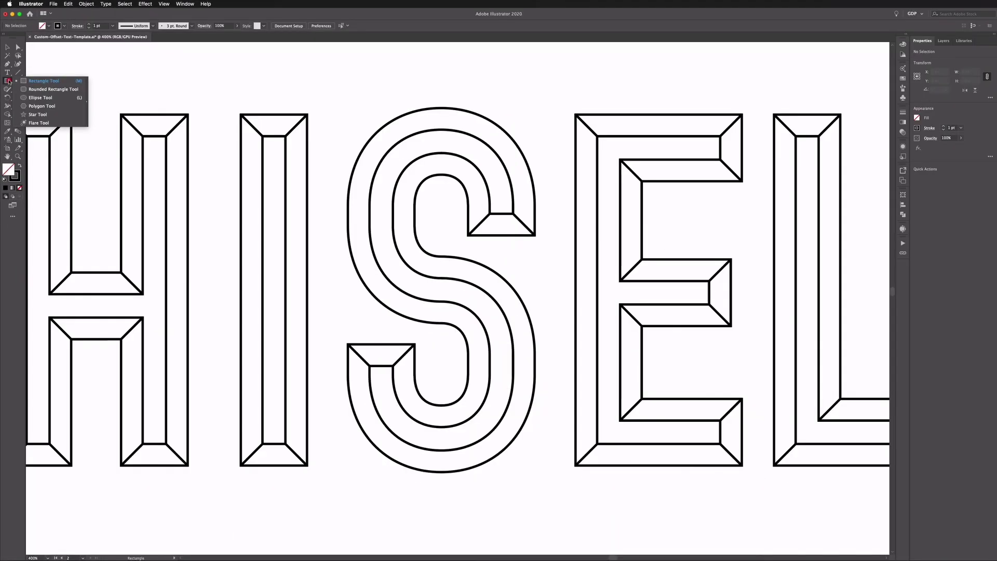
mouse_move(348, 78)
left_mouse_down()
mouse_move(430, 192)
mouse_move(457, 212)
mouse_move(469, 199)
mouse_move(478, 206)
left_mouse_up()
Delete the square's upper-right anchor point, leaving an open right-angle path
left_click(18, 46)
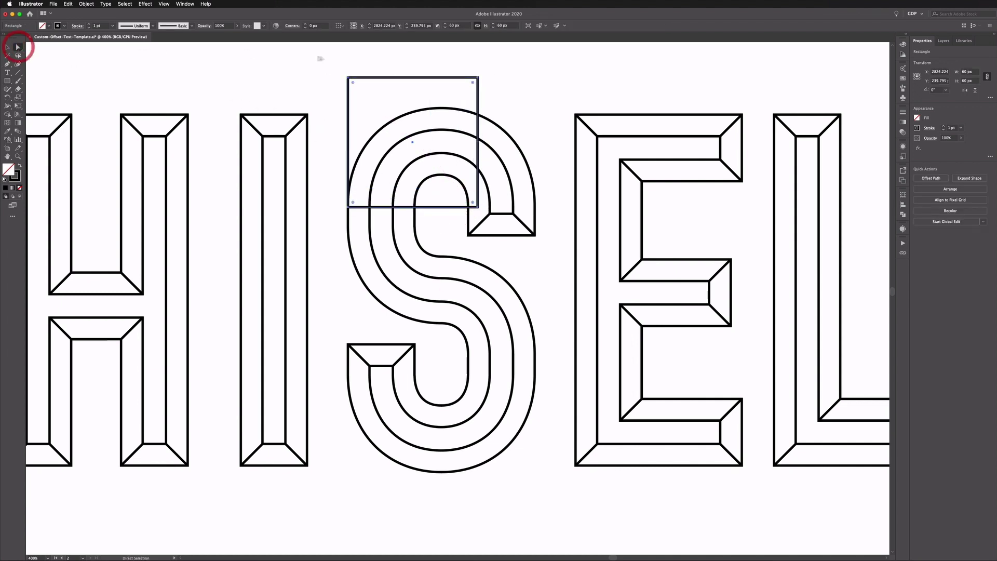
left_click_drag(442, 65, 497, 98)
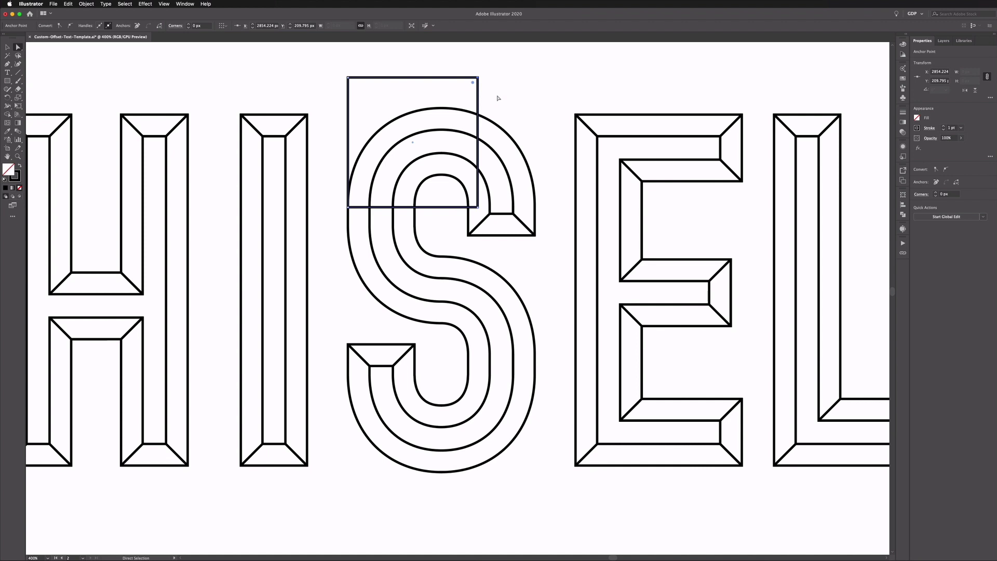
key("Delete")
Rotate the right-angle path 45° into a V and centre it over the top curve of the S
key("v")
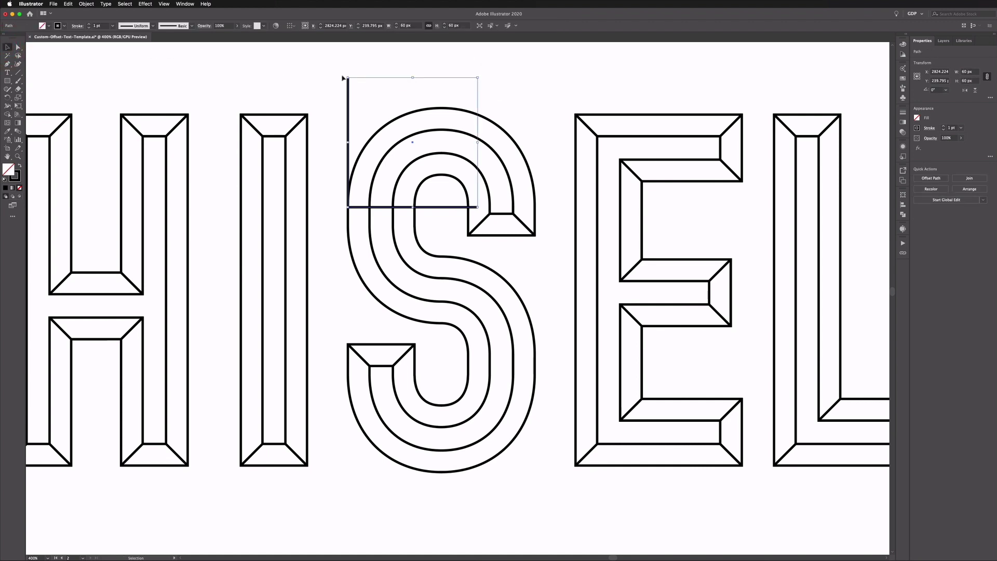
left_click_drag(343, 75, 317, 120)
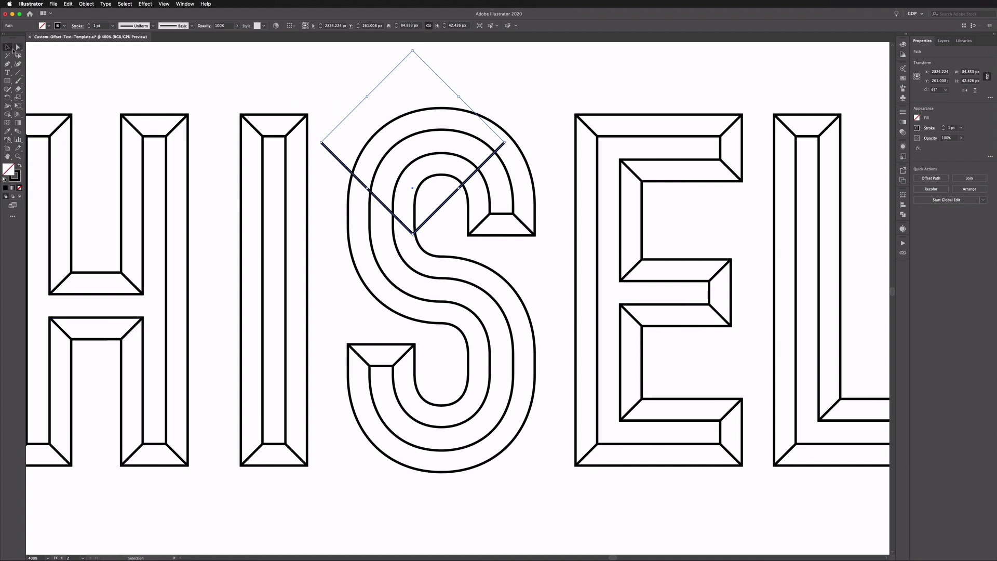
left_click_drag(384, 204, 417, 167)
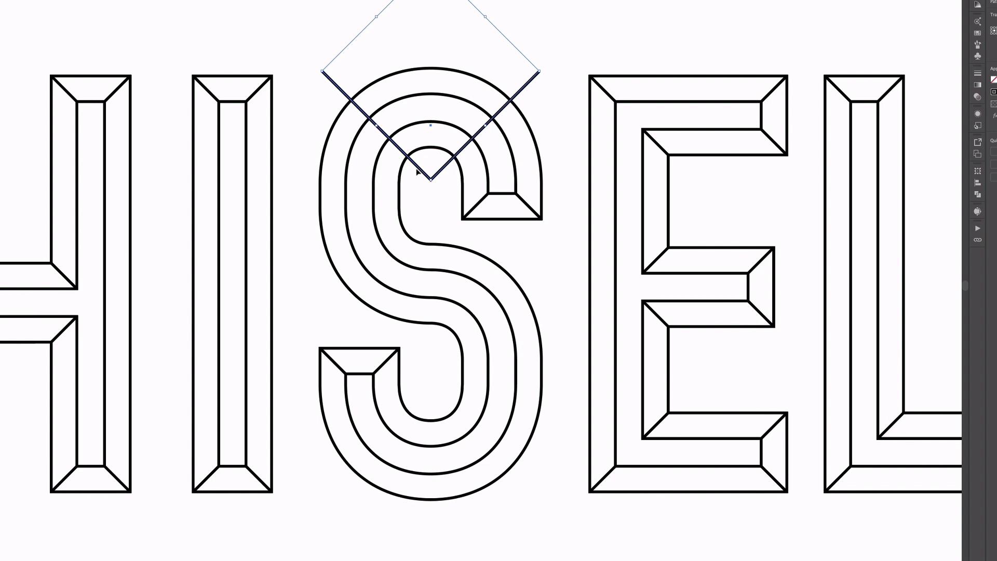
key("Up")
key("Up")
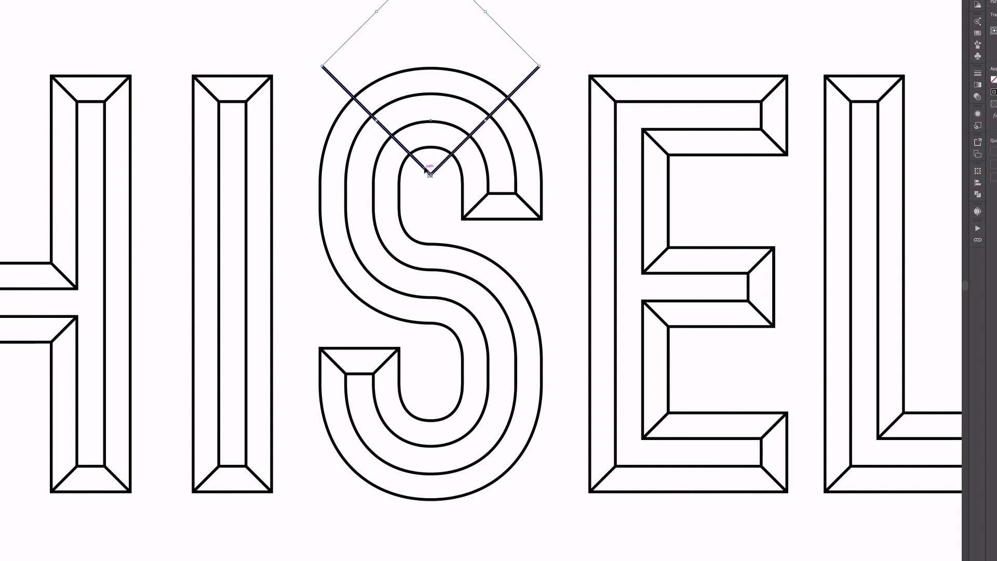
Place an upside-down copy of the V over the bottom curve of the S
left_click_drag(419, 165, 415, 383)
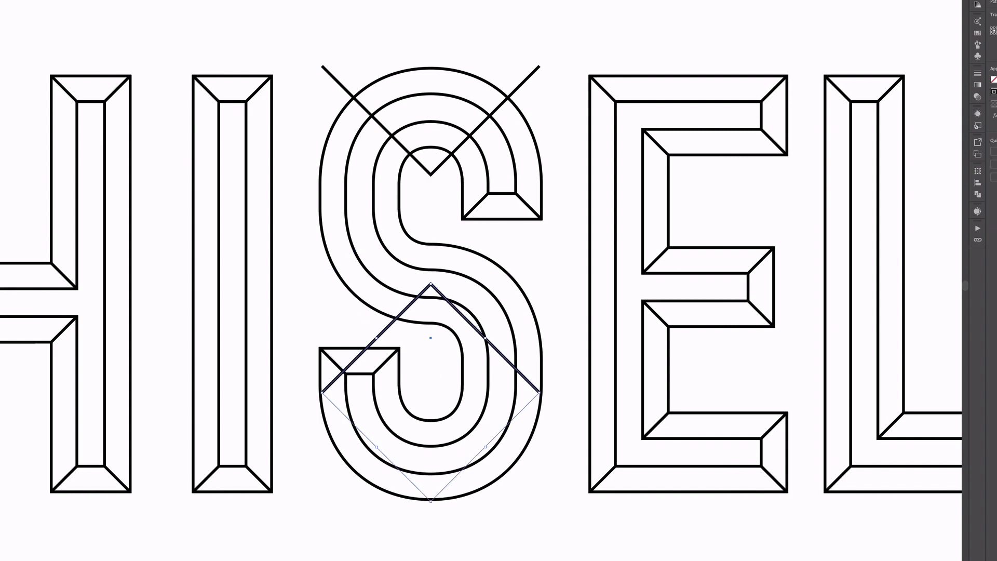
left_click_drag(460, 318, 460, 413)
key("Down")
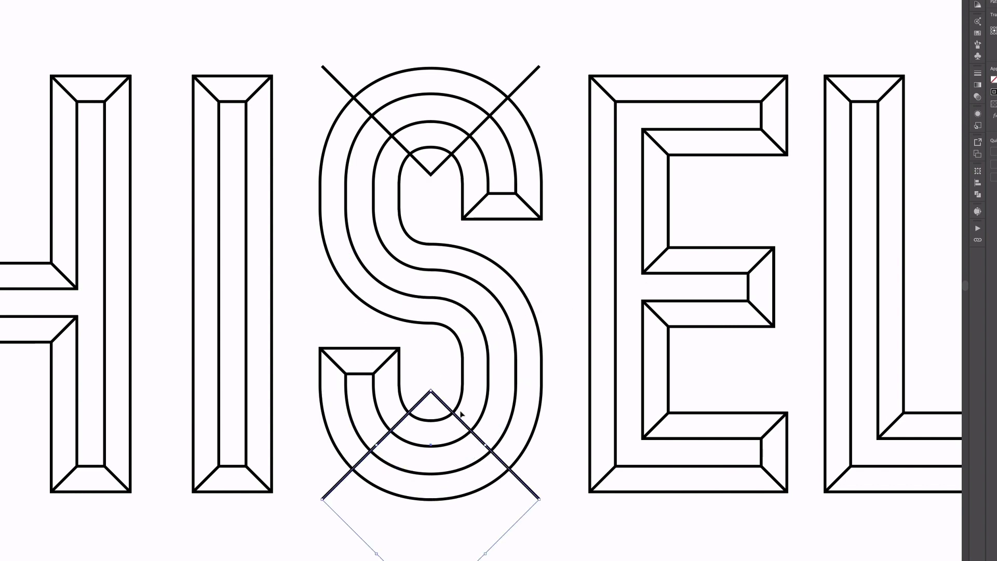
left_click(423, 183)
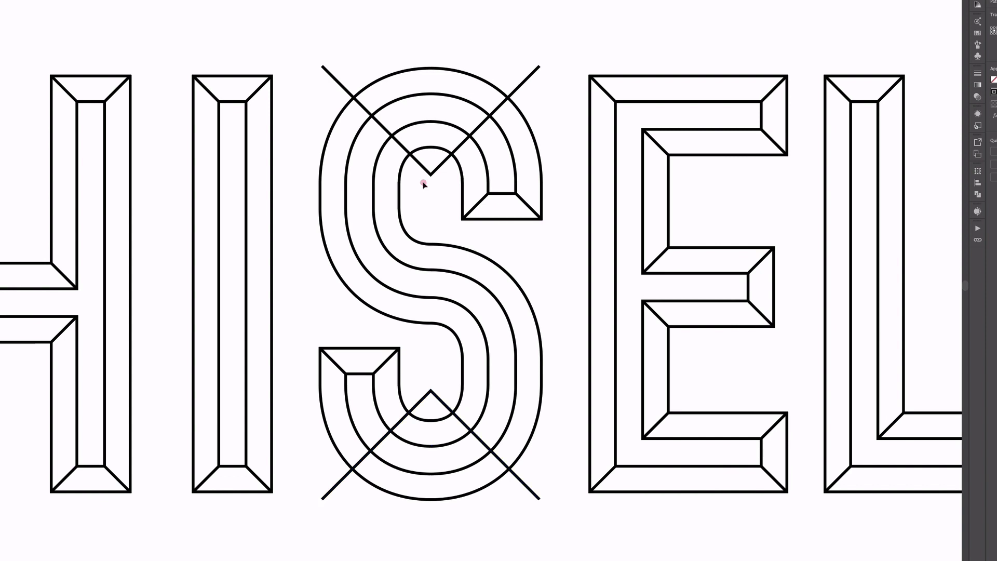
Copy both V-shaped dividing lines from the S onto the top and bottom curves of the C
key("super+minus")
left_click_drag(631, 216, 709, 221)
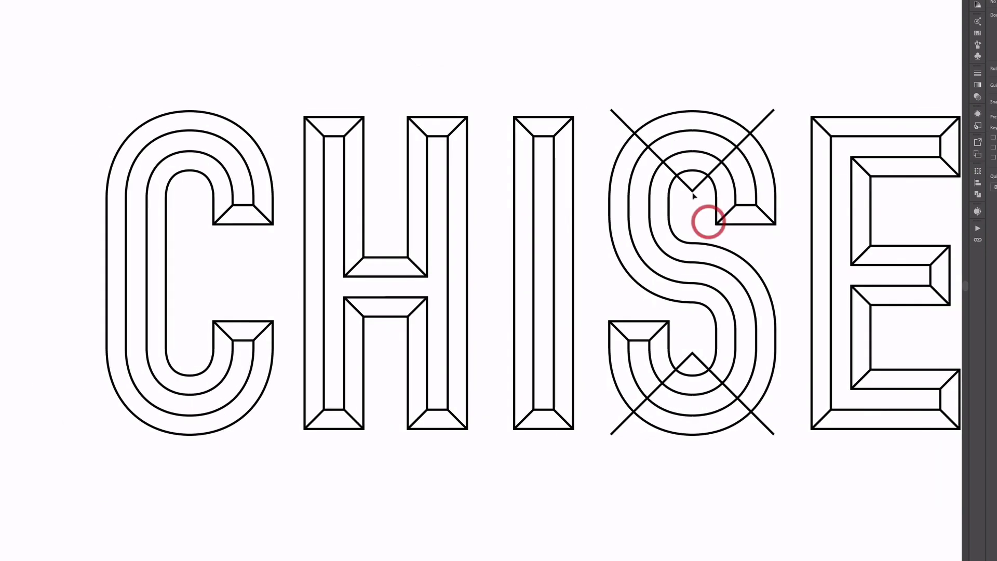
left_click(691, 192)
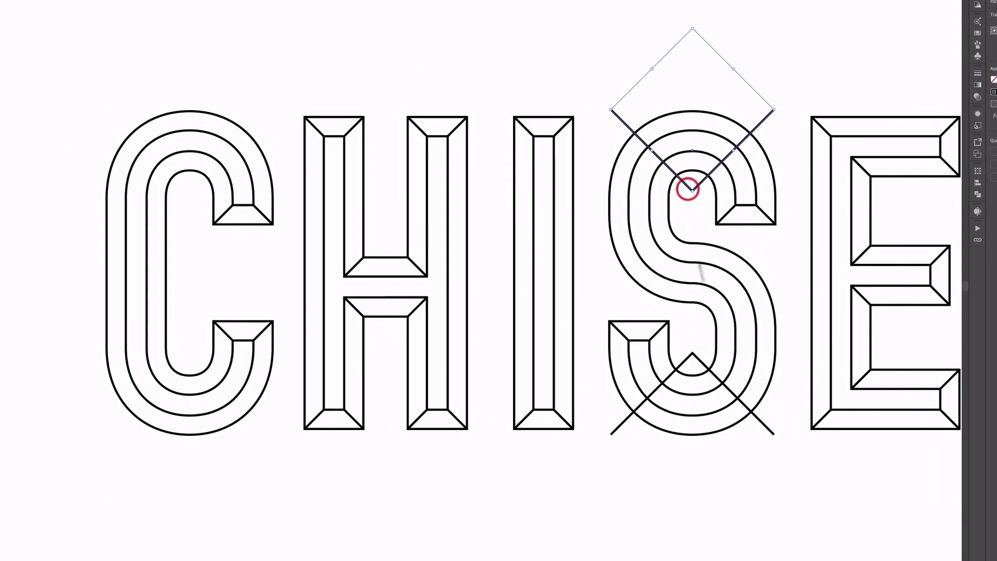
left_click(704, 365, "shift")
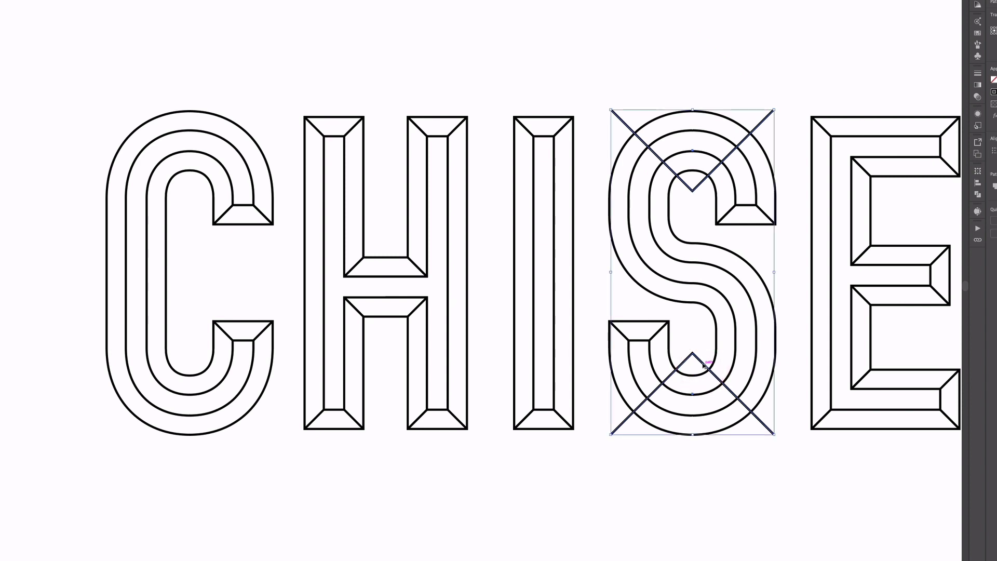
left_click_drag(698, 365, 200, 380)
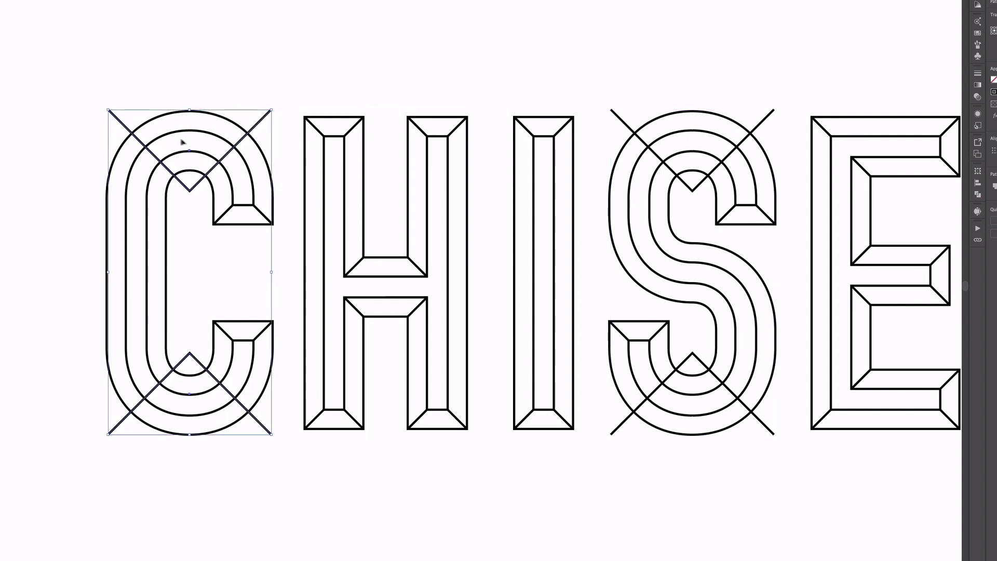
Select all of the CHISELLED lettering together with its diagonal dividing lines
scroll(205, 299, "right", 15)
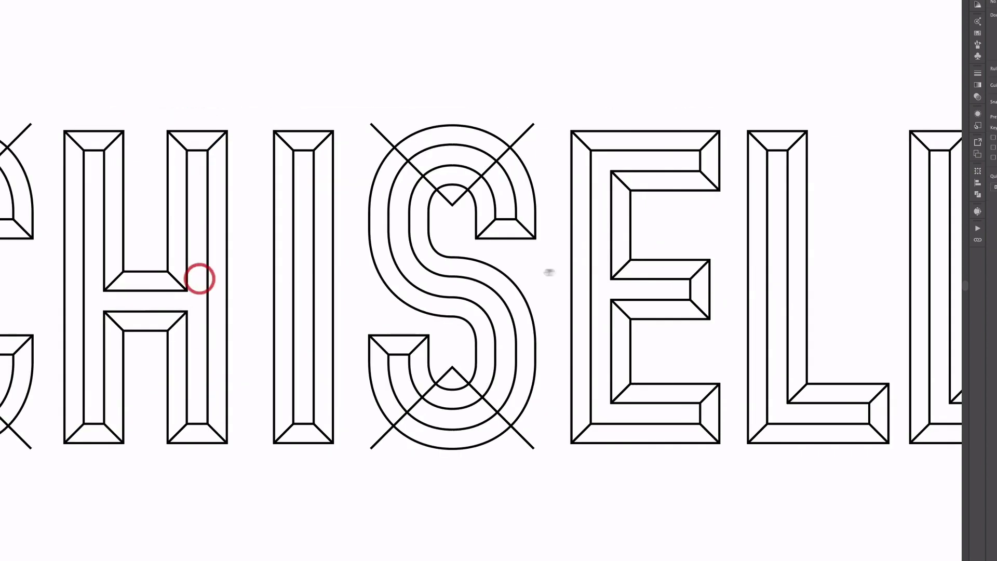
scroll(358, 283, "left", 15)
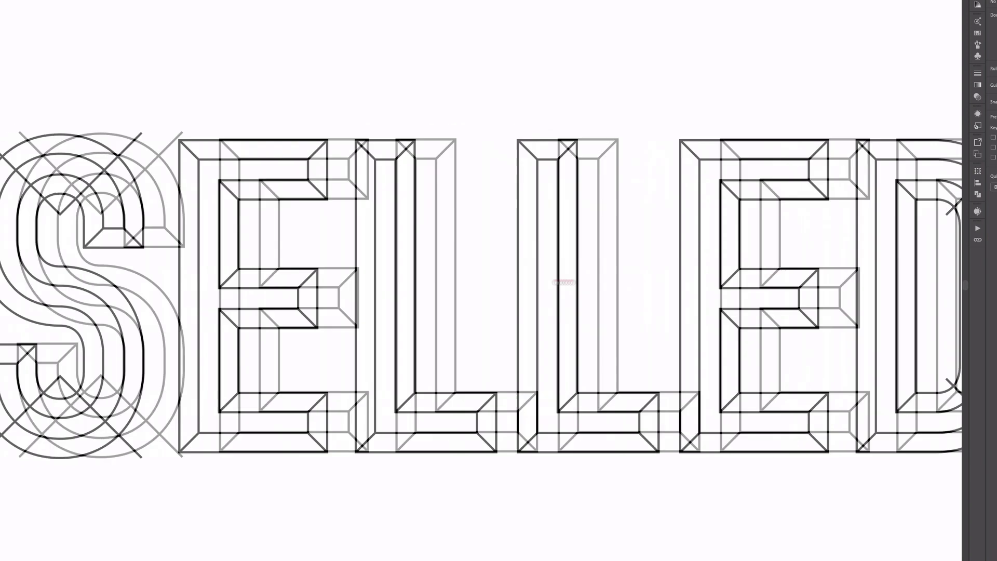
left_click_drag(255, 275, 414, 270)
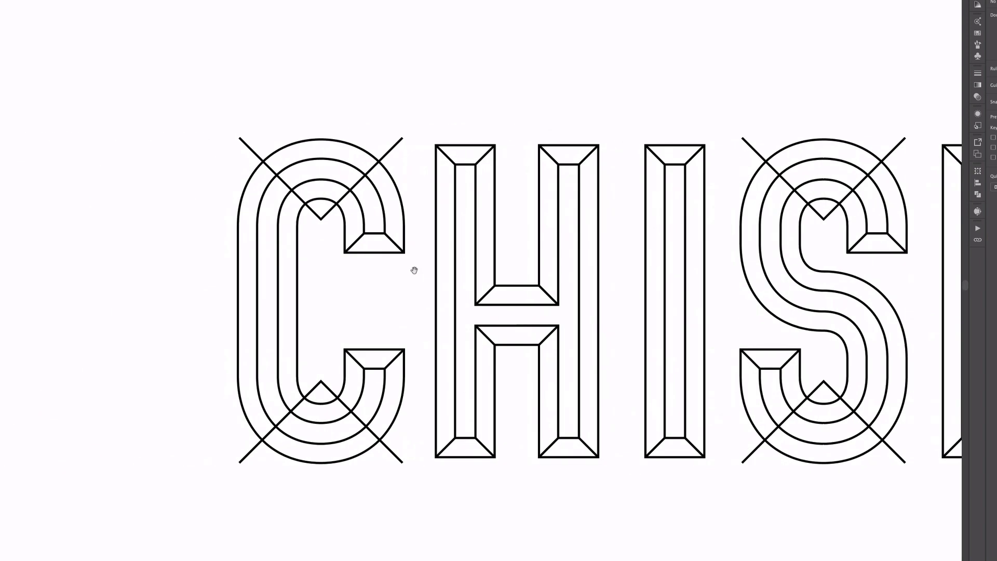
key("super+minus")
left_click_drag(389, 154, 256, 157)
left_click_drag(89, 196, 918, 402)
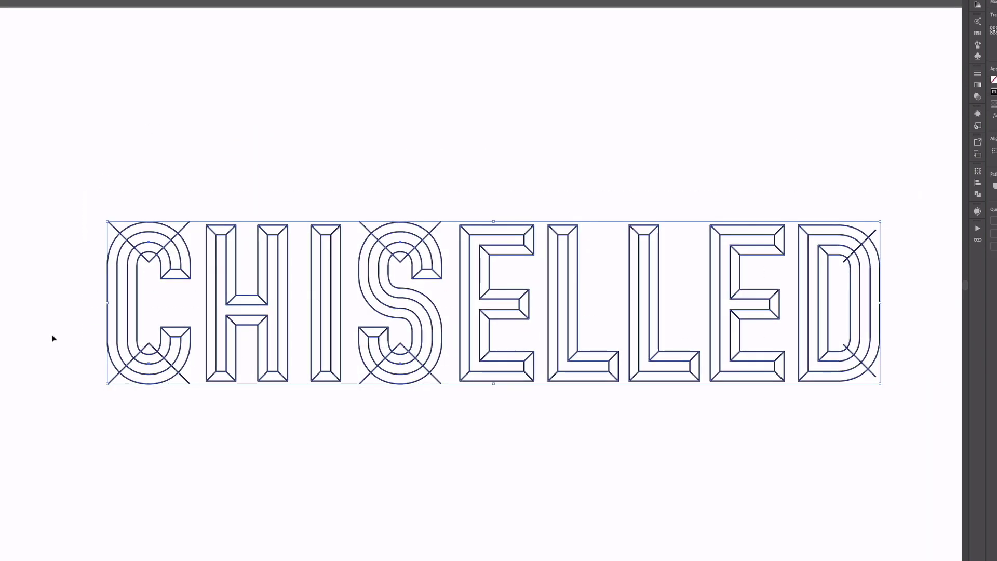
Activate the Shape Builder and set its fill to the light orange swatch
key("ctrl+=")
left_click_drag(55, 327, 423, 350)
left_click_drag(175, 299, 296, 320)
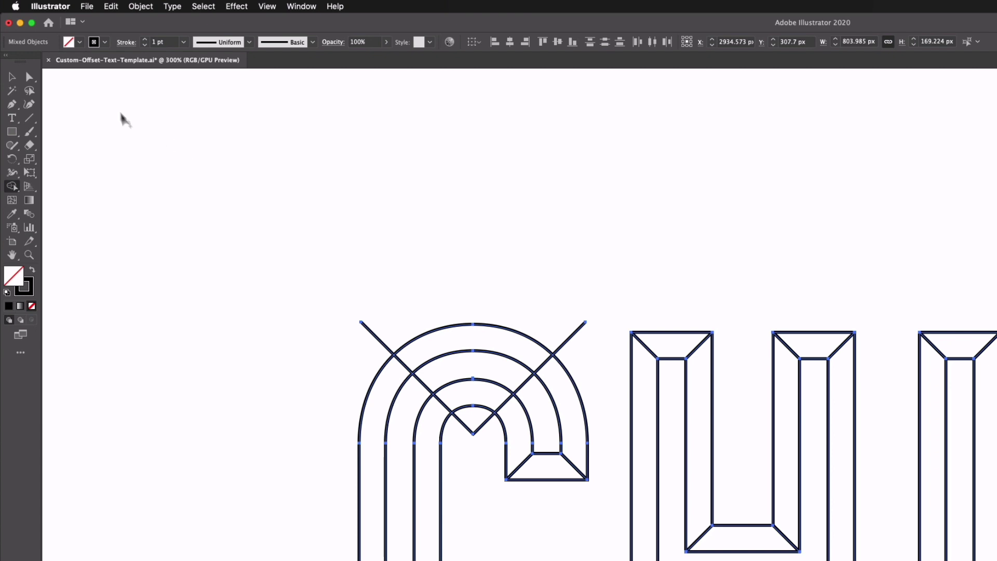
left_click(80, 42)
left_click(62, 87)
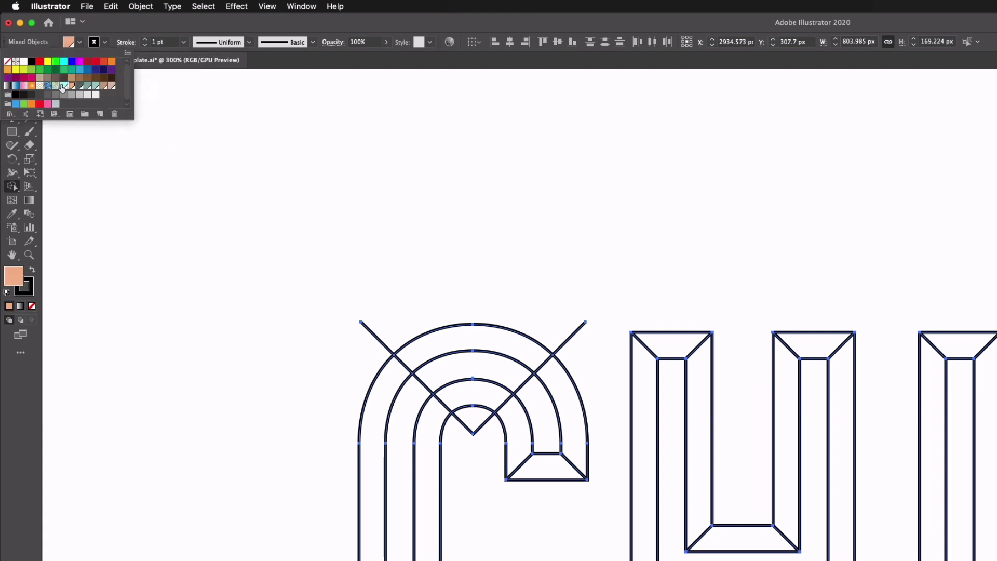
left_click(104, 23)
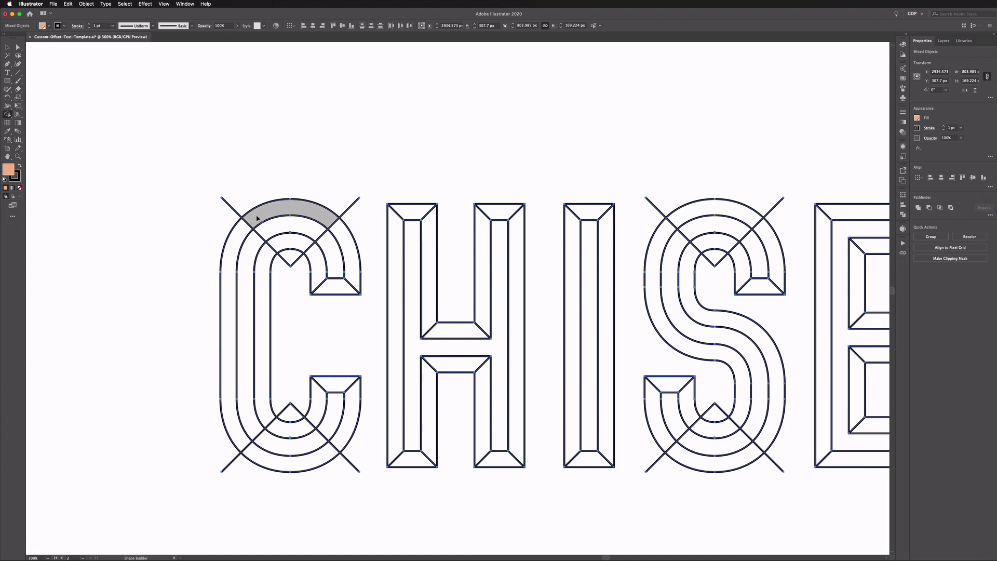
Fill the C's upper-left outer band, lower terminal and the matching inner curve facets with Shape Builder
left_click_drag(258, 218, 228, 405)
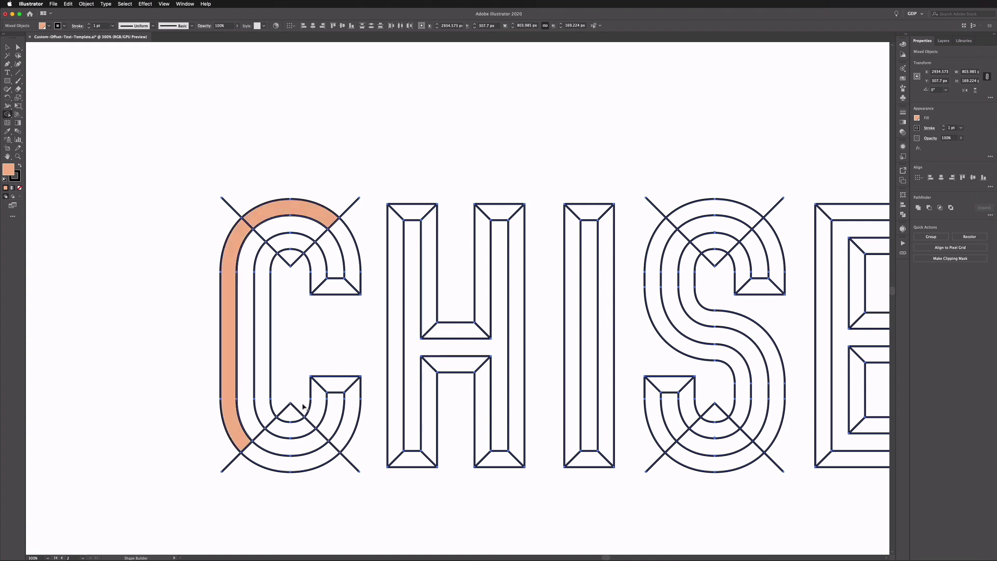
left_click(319, 406)
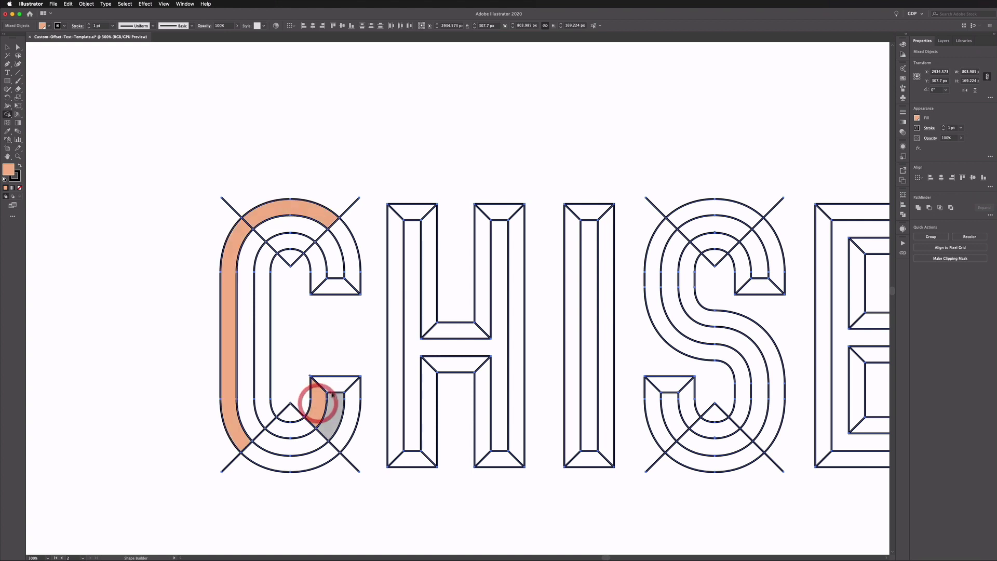
left_click(335, 387)
left_click(319, 266)
left_click(291, 429)
Fill the H's top facets, the left facets of its stems and the upper crossbar facet with Shape Builder
scroll(291, 429, "right", 3)
left_click(311, 270)
left_click(327, 211)
left_click(395, 240)
left_click(415, 212)
left_click(371, 331)
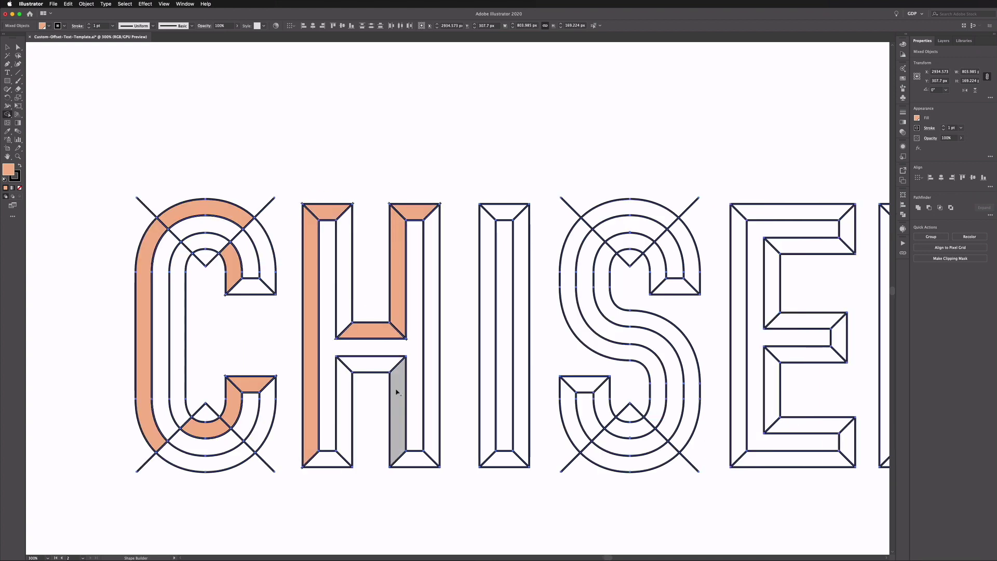
left_click(396, 391)
Fill the left and top facets of the I and E and the upper-left facets of the S with Shape Builder
scroll(396, 392, "right", 3)
left_click(364, 259)
left_click(381, 211)
left_click(446, 244)
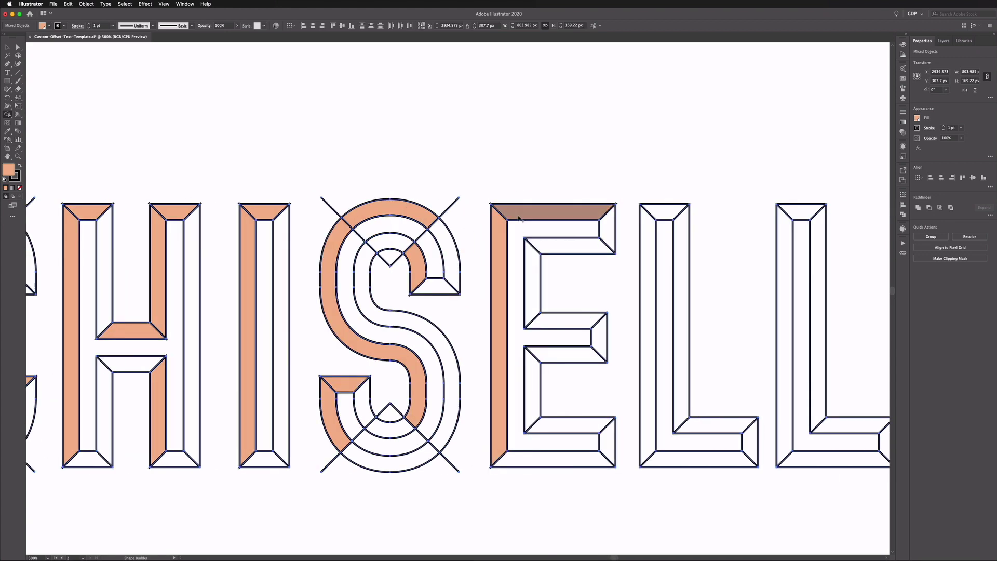
left_click(551, 212)
Draw two 45° lines across the S's middle bends, spanning about 40 px and 38 px in width and height
scroll(520, 332, "right", 5)
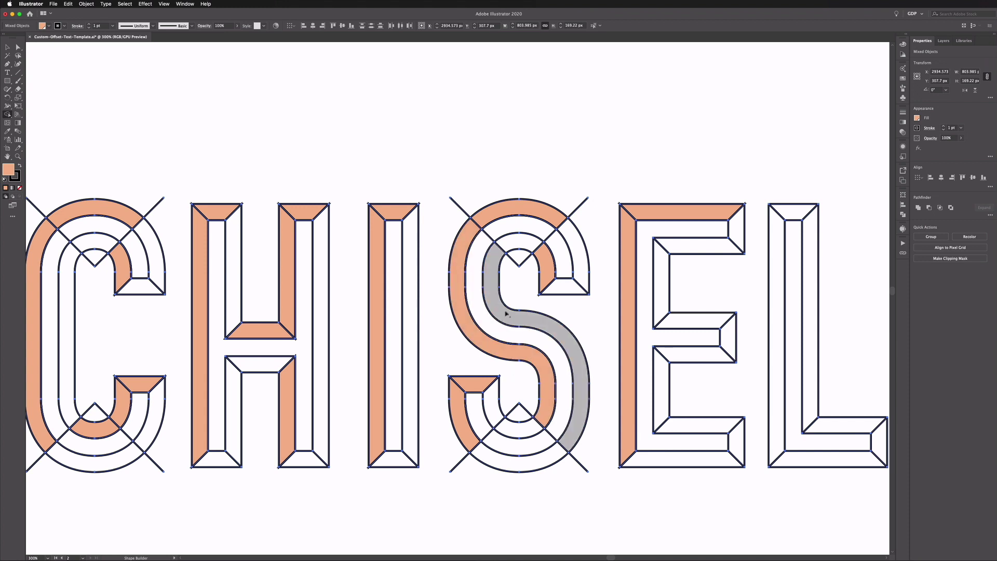
left_click(7, 47)
left_click(174, 99)
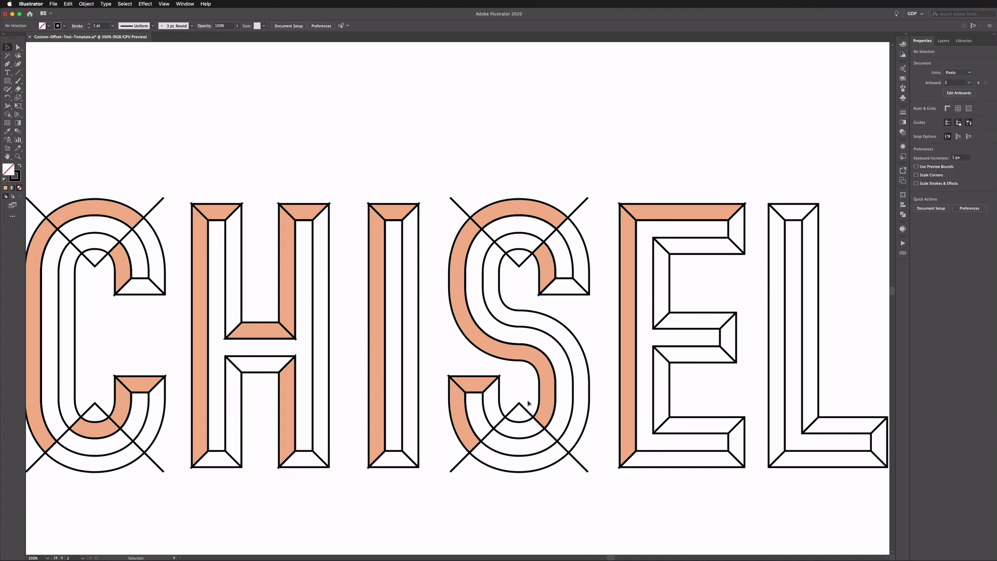
left_click(520, 411)
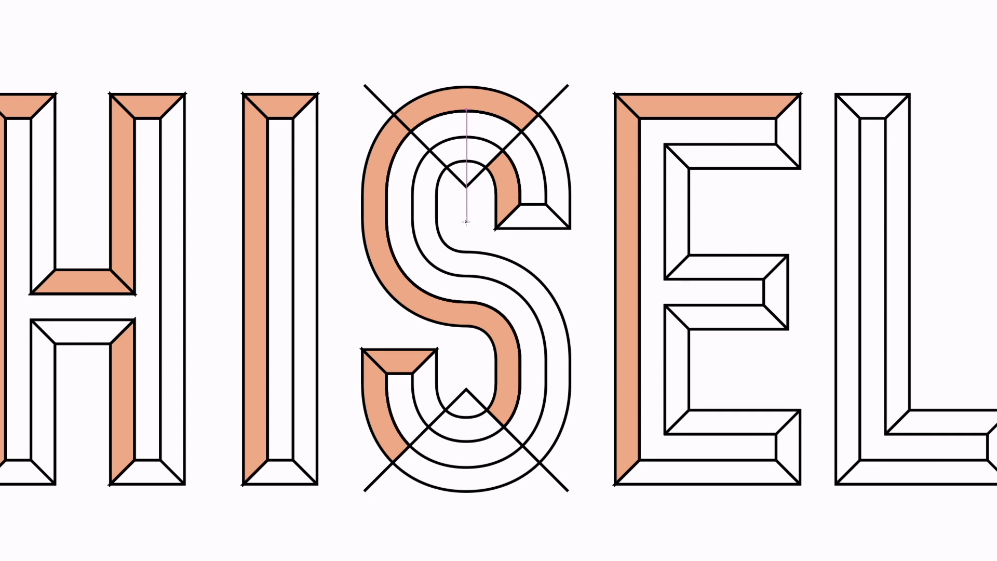
left_click_drag(466, 221, 365, 312)
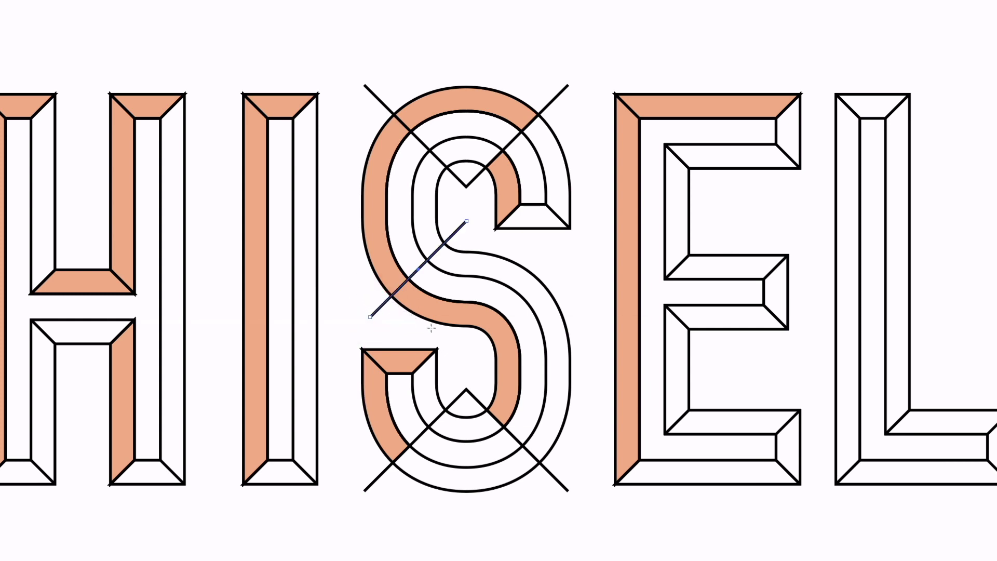
left_click_drag(467, 349, 553, 253)
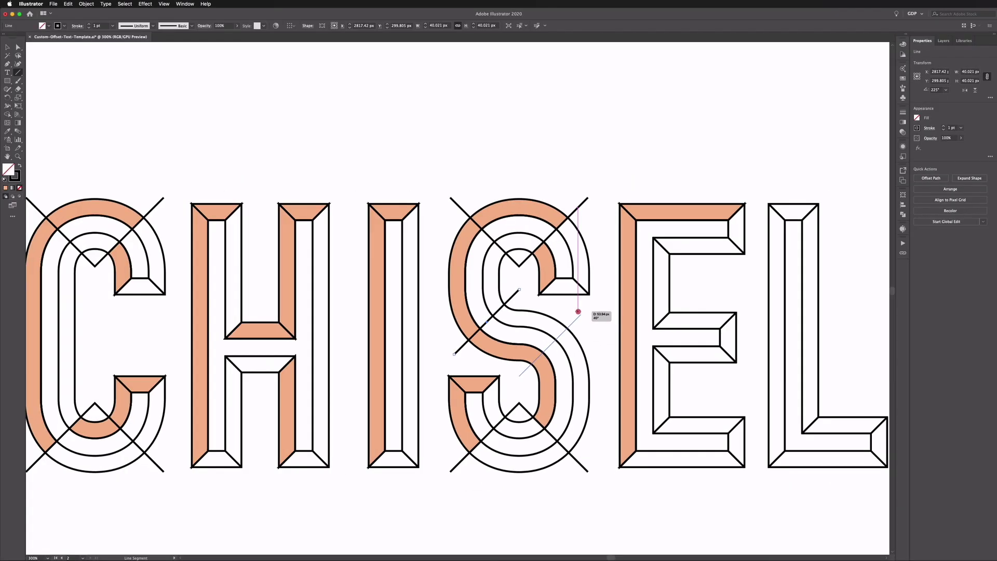
left_click_drag(578, 312, 580, 314)
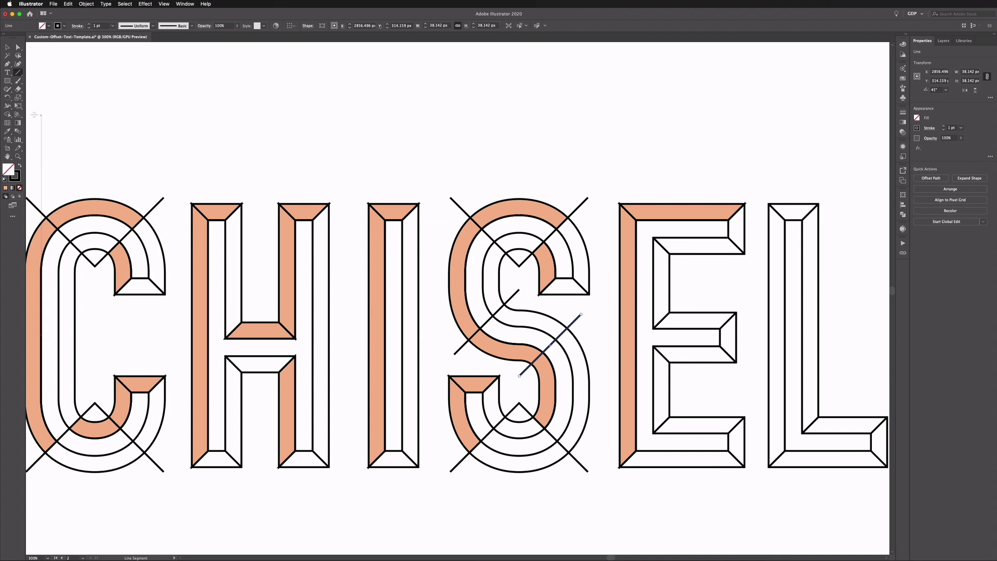
left_click(8, 46)
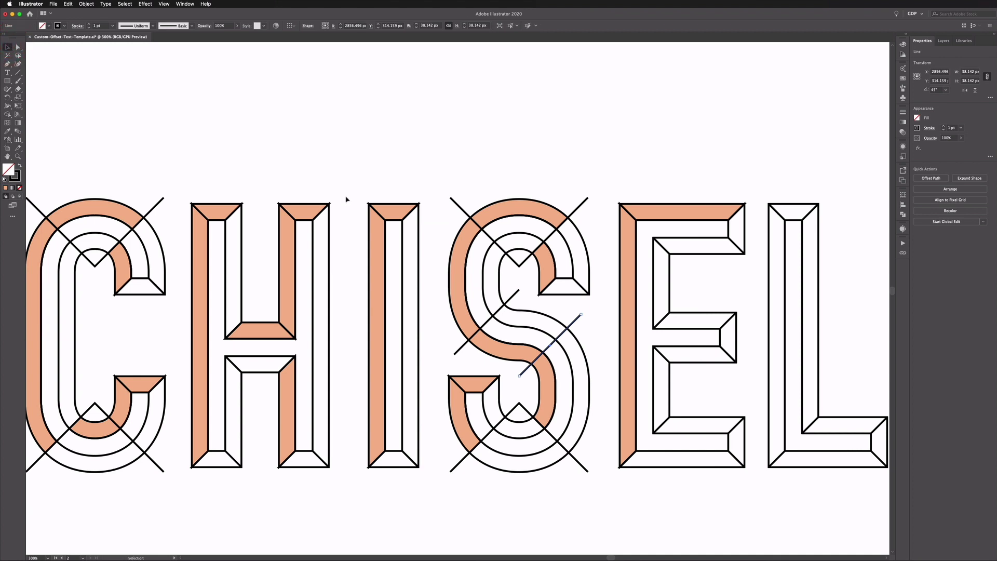
Select the whole CHISELLED lettering and its diagonal lines, and fill the S's middle bend and lower inner curve facets with peach using Shape Builder
key("super+minus")
key("super+minus")
left_click_drag(216, 222, 847, 377)
left_click(7, 113)
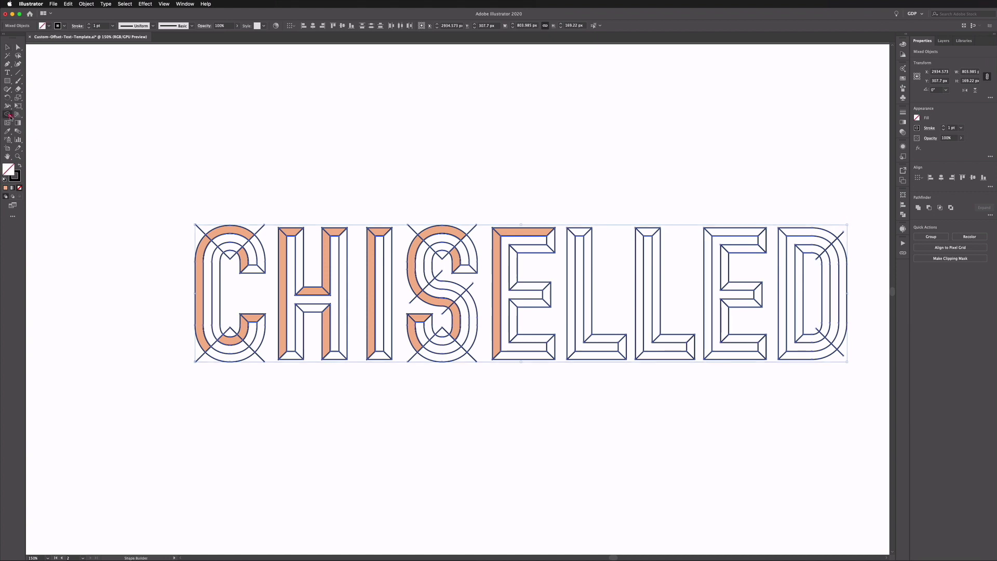
left_click(42, 25)
left_click(44, 53)
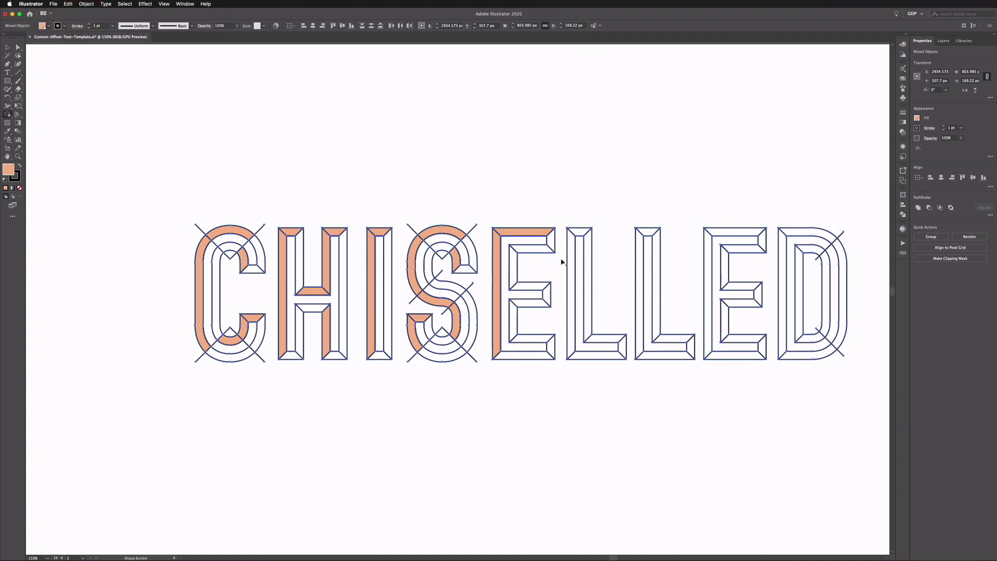
key("super+plus")
key("super+plus")
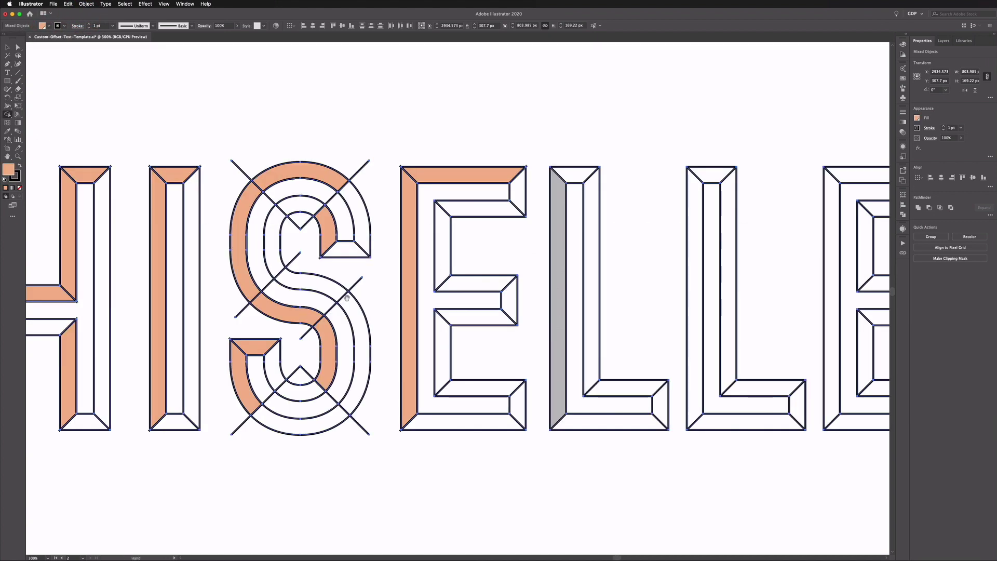
scroll(393, 286, "left", 3)
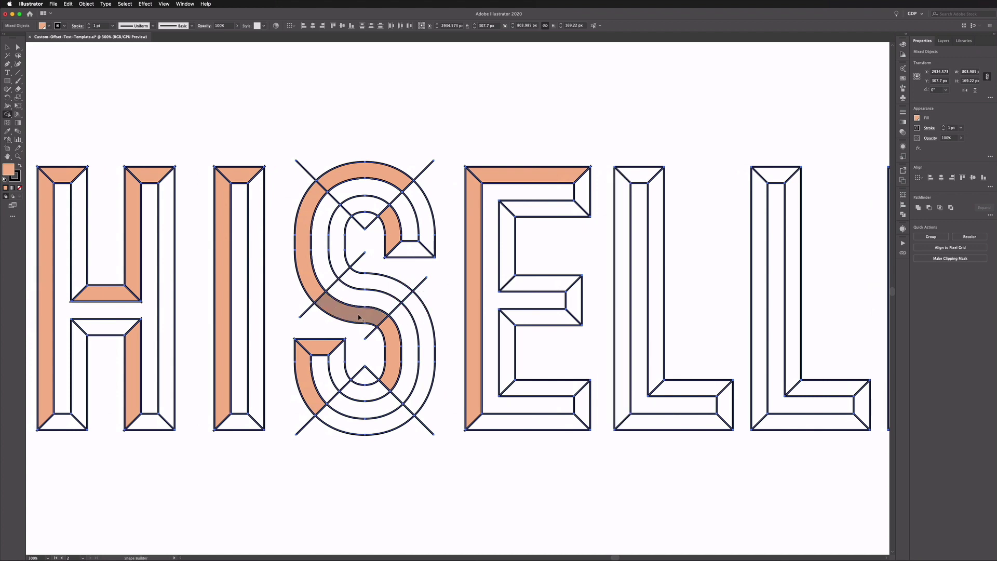
left_click(369, 282)
left_click(366, 393)
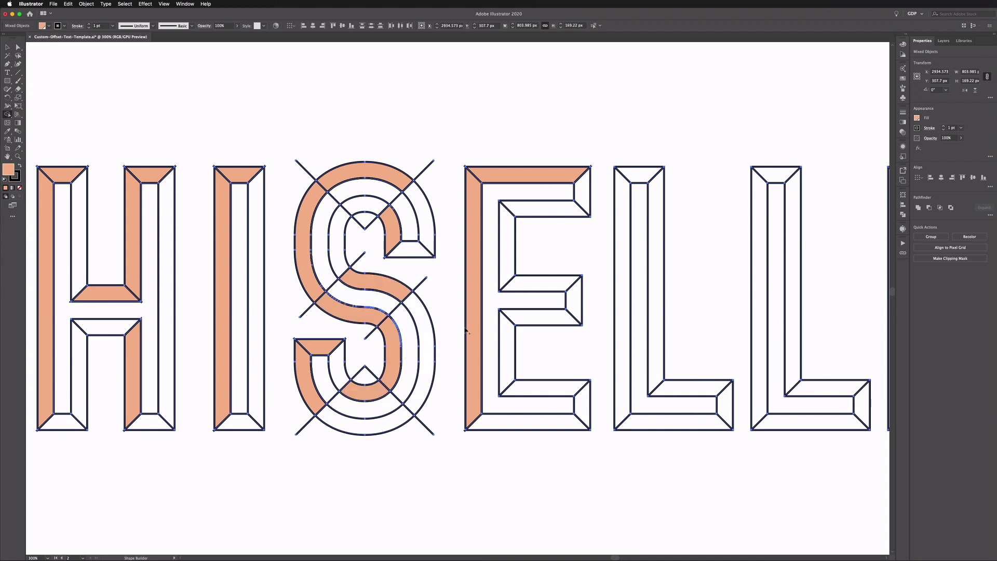
Fill the left and upward-facing facets of both Ls, the second E and the D, including the D's inner right curve, with peach
scroll(532, 195, "right", 5)
left_click(521, 208)
left_click(537, 174)
left_click(587, 388)
left_click(660, 207)
left_click(674, 175)
left_click(724, 388)
scroll(724, 388, "right", 5)
left_click(521, 207)
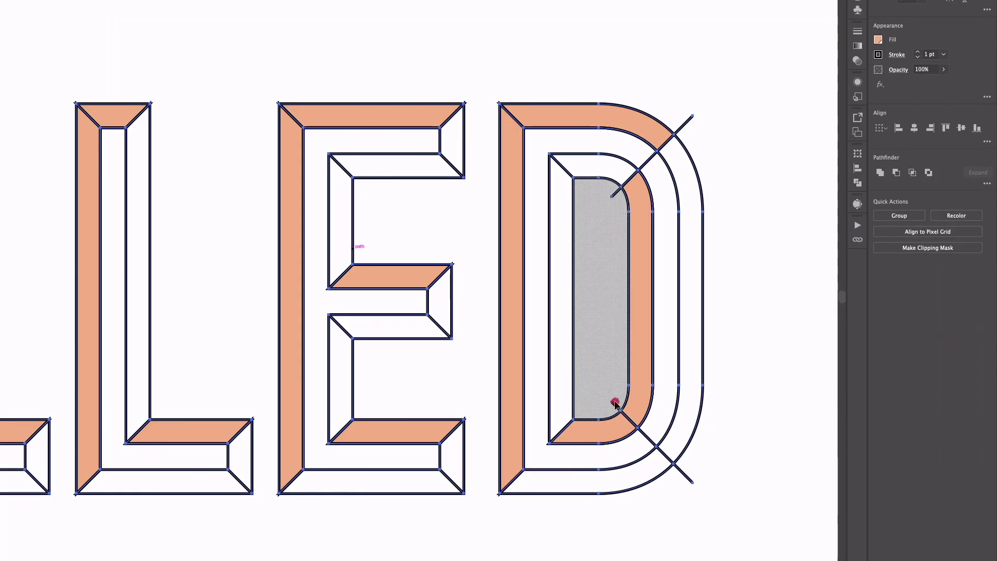
Remove the diagonal line ends protruding outside and inside the D and the segments crossing its flat middle band with Shape Builder
left_click(615, 403, "alt")
left_click(614, 194, "alt")
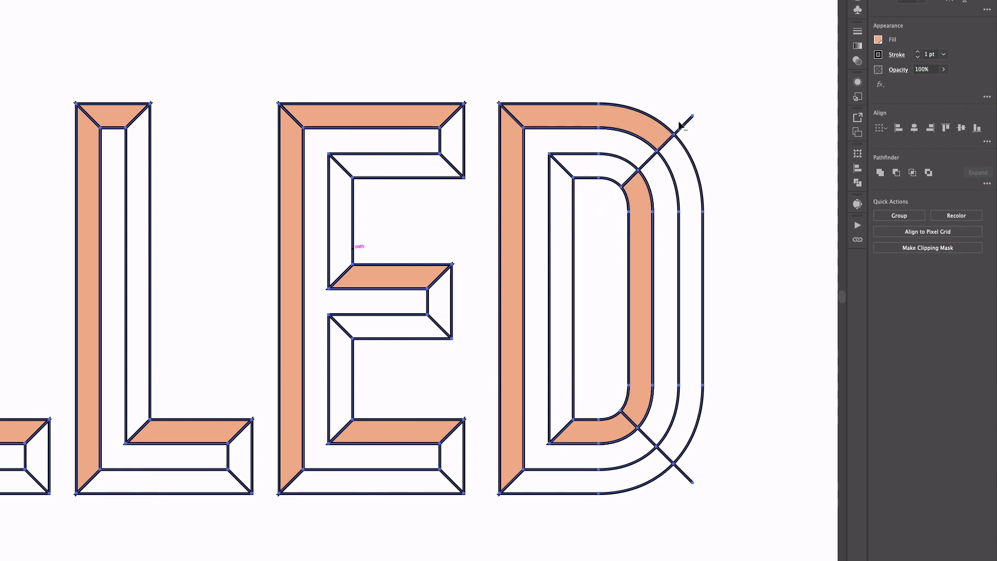
left_click(684, 126, "alt")
left_click(646, 441, "alt")
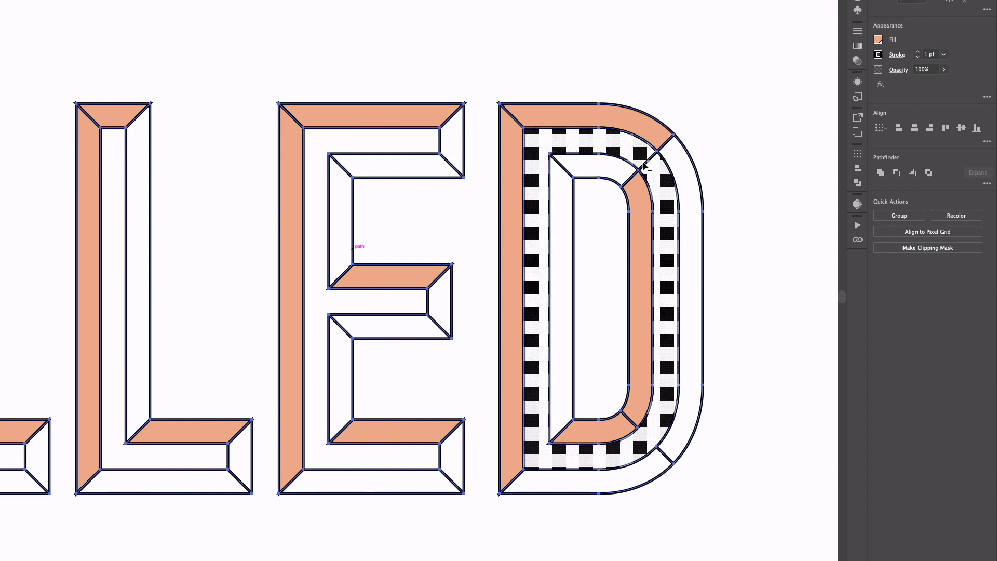
left_click(644, 165, "alt")
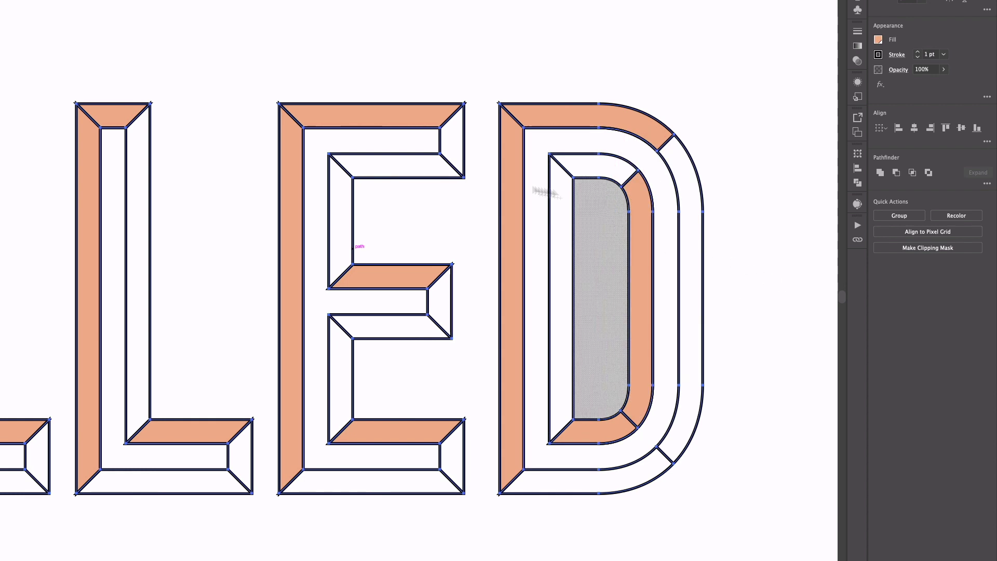
Erase the excess diagonal line segments from the S's flat middle band, counters and outer edges with Shape Builder
scroll(392, 175, "left", 3)
scroll(392, 176, "left", 10)
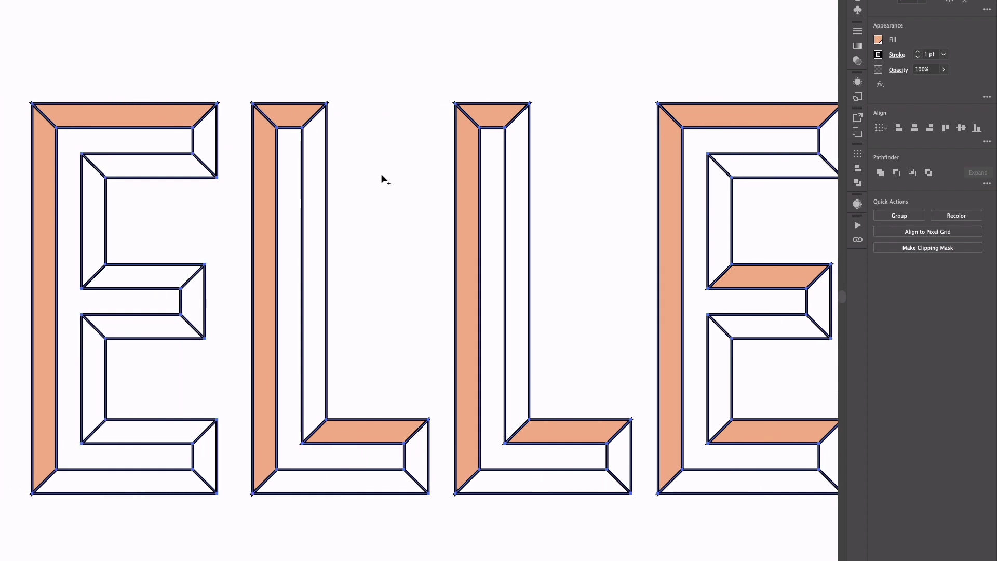
scroll(383, 180, "left", 2)
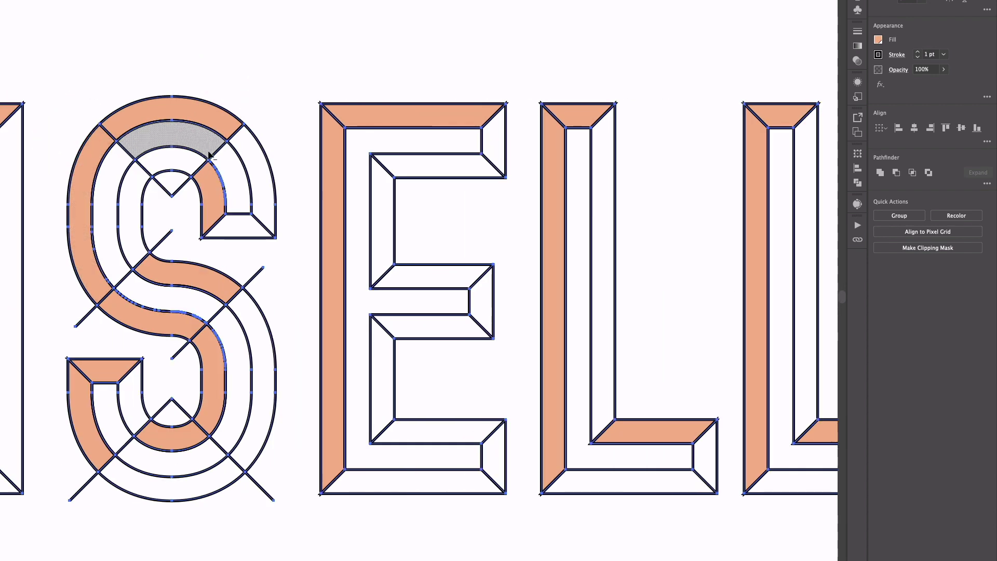
left_click(217, 154, "alt")
left_click(124, 151, "alt")
left_click(175, 189, "alt")
left_click(166, 236, "alt")
left_click(253, 277, "alt")
left_click(123, 279, "alt")
left_click(259, 486, "alt")
left_click(84, 486, "alt")
left_click(173, 408, "alt")
left_click(218, 445, "alt")
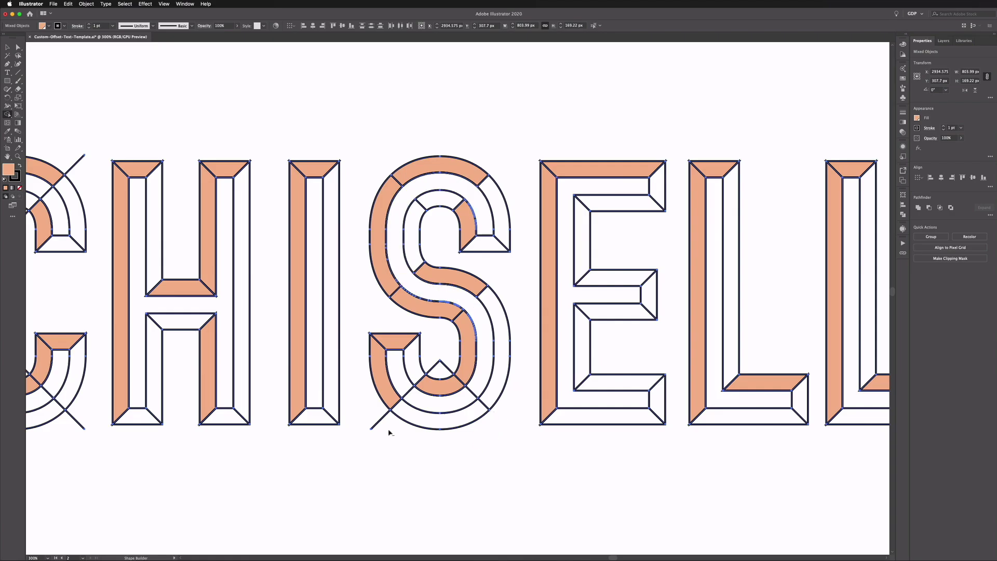
Erase the excess diagonal line segments inside and around the C with Shape Builder
scroll(408, 396, "left", 5)
left_click(274, 214, "alt")
left_click(274, 370, "alt")
Switch the fill to the mint swatch and fill the C's inner left and top curve, lower outer band and upper terminal facets
scroll(200, 199, "right", 3)
scroll(200, 198, "up", 1)
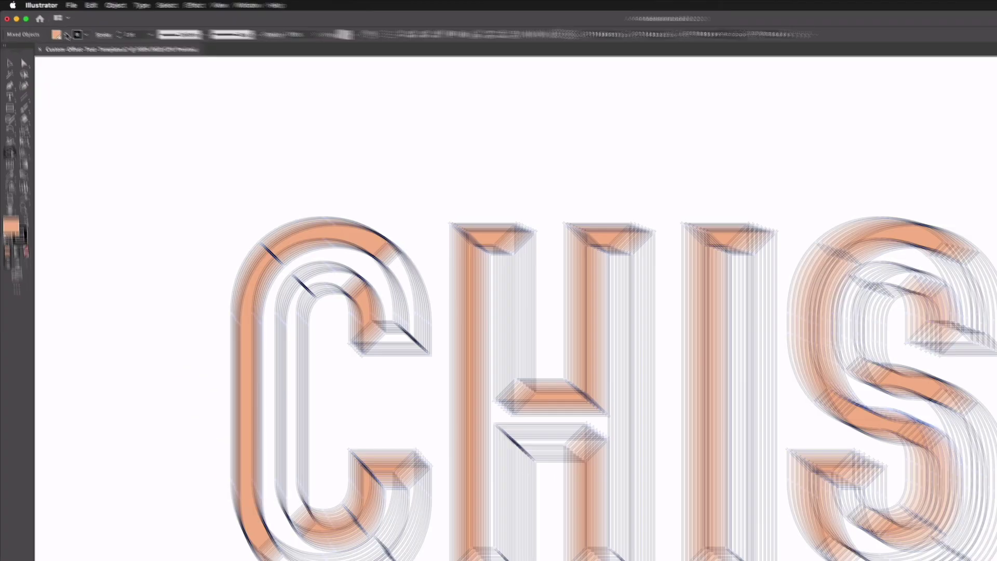
left_click(49, 26)
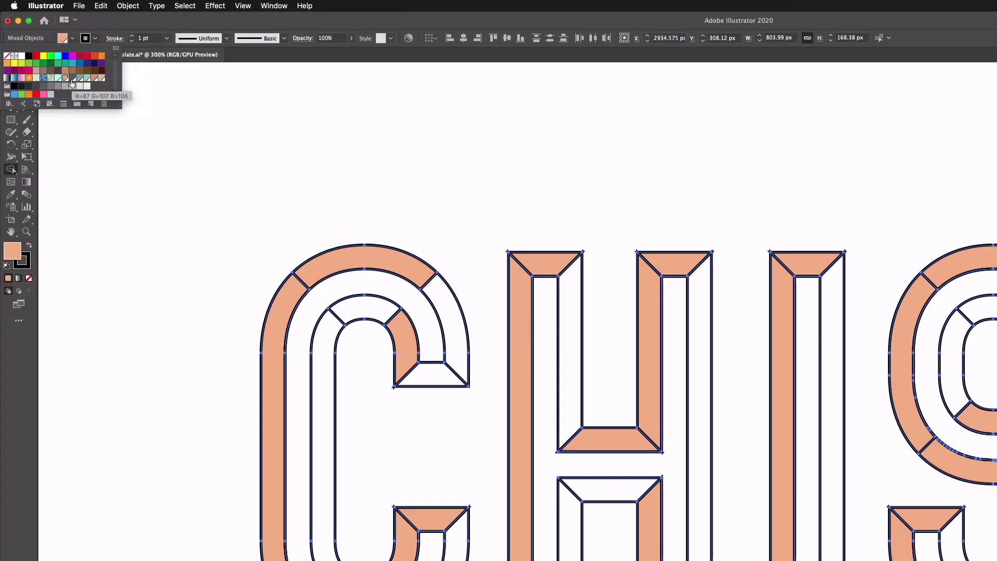
left_click(57, 78)
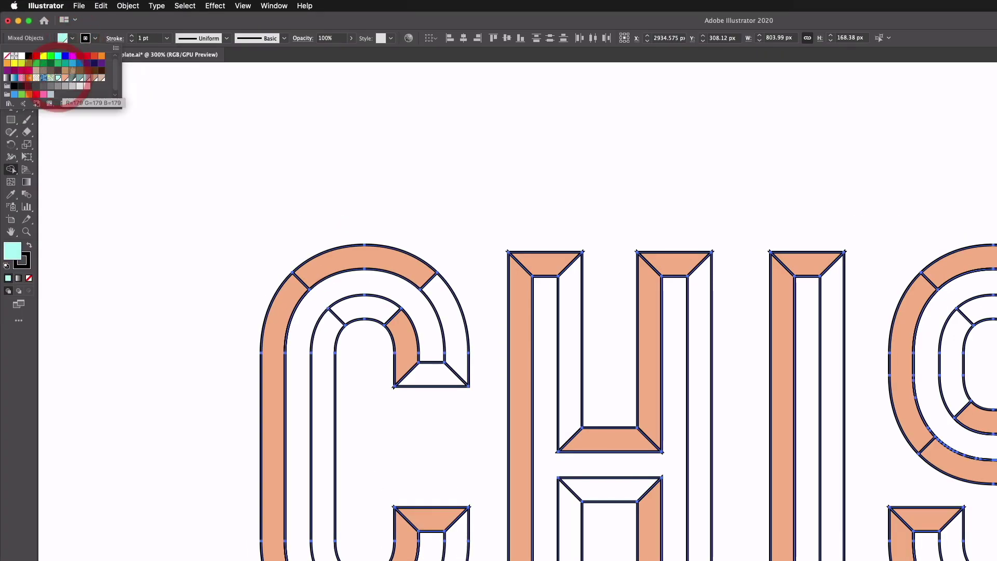
left_click(91, 22)
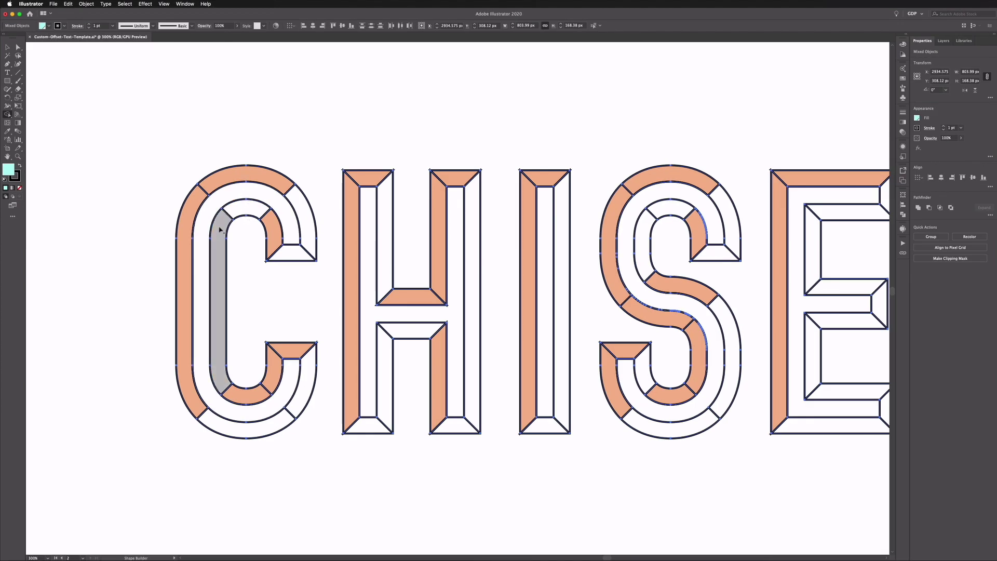
left_click(232, 212)
left_click(223, 217)
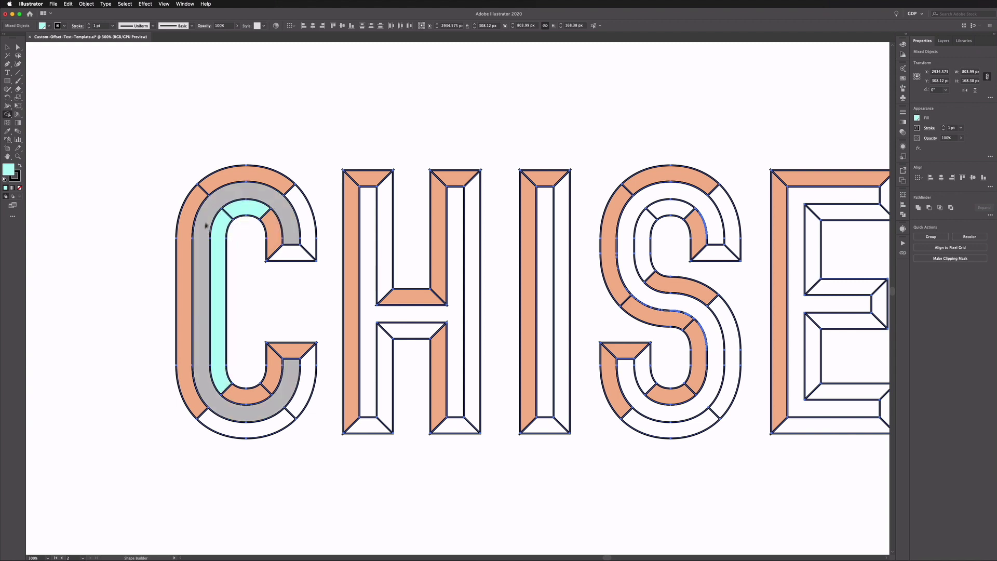
left_click(301, 387)
left_click(260, 427)
left_click(289, 252)
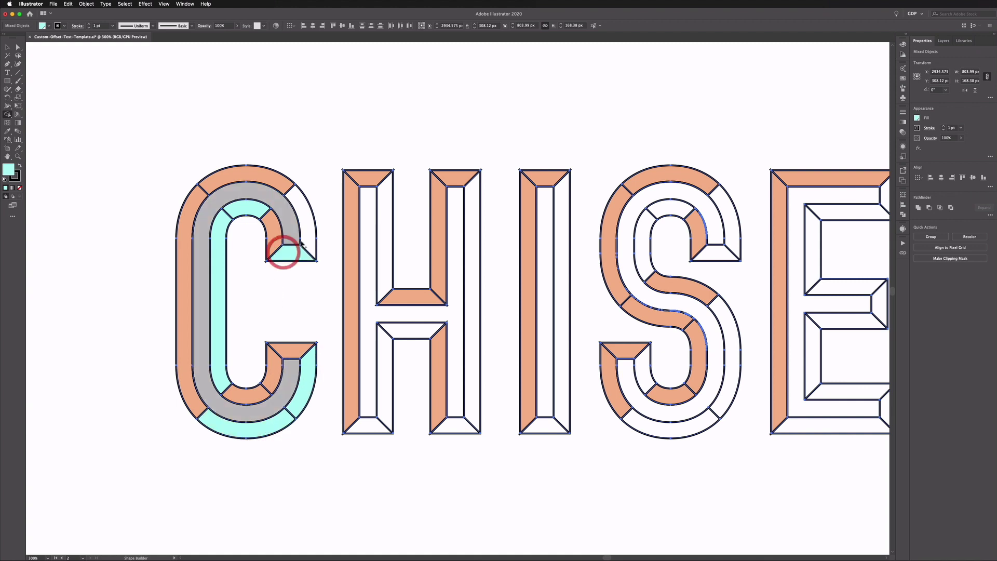
left_click(303, 215)
Fill the right and bottom facets of the H and I, plus the facets beneath the H's crossbar, with mint
left_click(387, 377)
left_click(411, 331)
left_click(385, 234)
left_click(472, 301)
left_click(458, 427)
left_click(545, 426)
left_click(563, 364)
Fill the S's inner top, upper terminal and lower outer facets and the first E's right-facing and downward-facing facets with mint
scroll(421, 428, "right", 5)
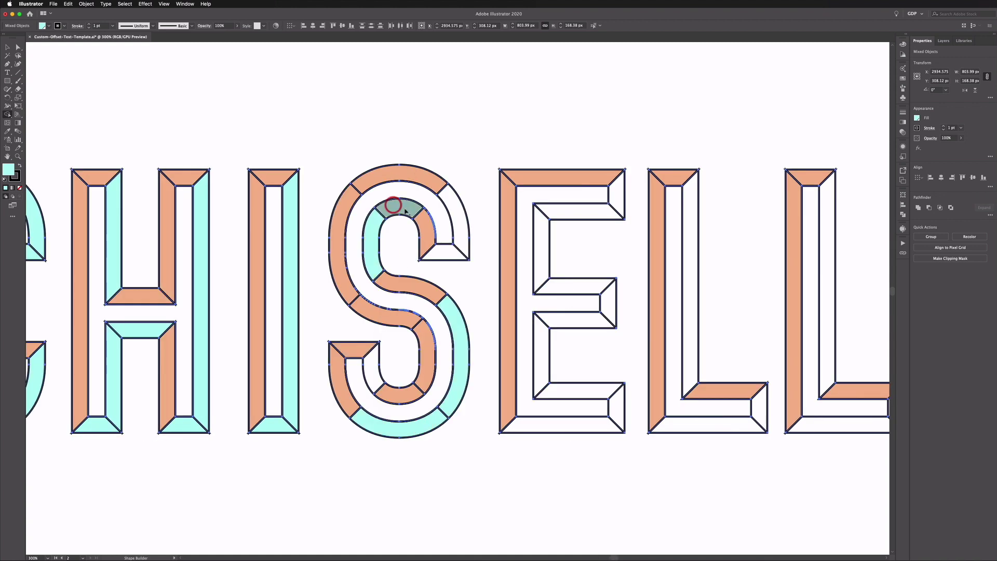
left_click(543, 204)
left_click(504, 212)
left_click(464, 235)
left_click(530, 303)
left_click(502, 320)
left_click(539, 411)
left_click(496, 424)
left_click(466, 364)
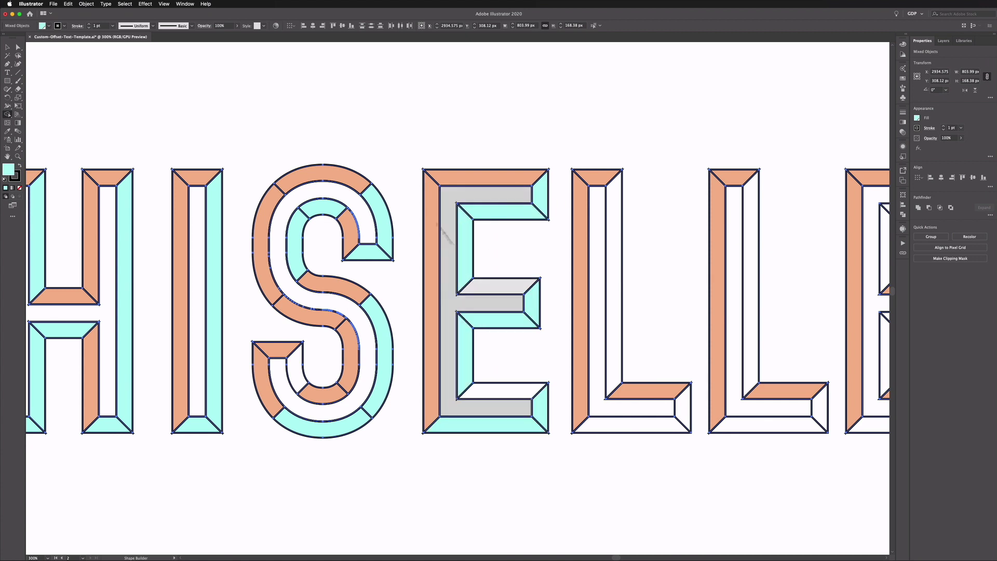
Switch the fill back to peach and fill the top facets of the first E's middle and lower arms
left_click(49, 27)
left_click(44, 52)
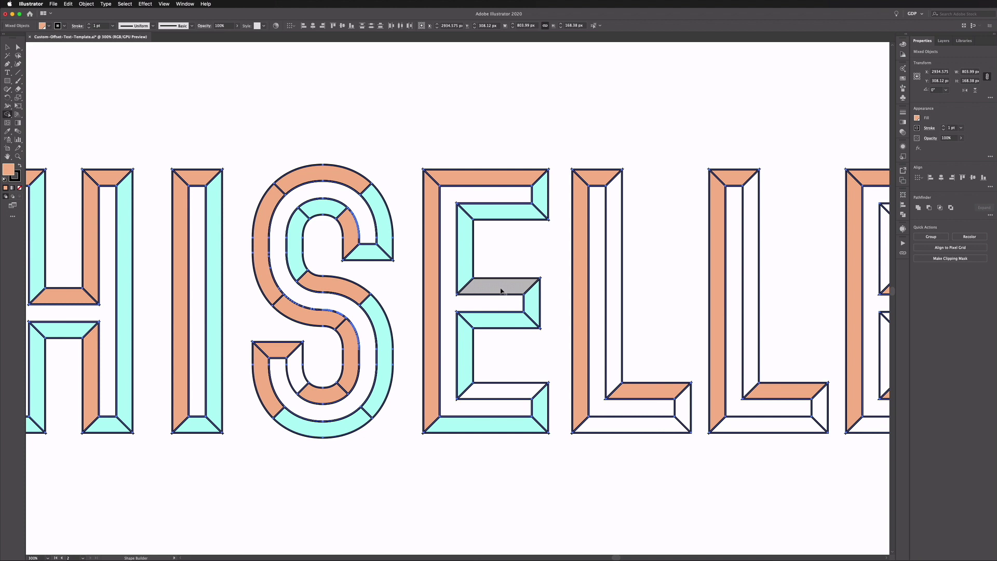
left_click(501, 286)
left_click(501, 396)
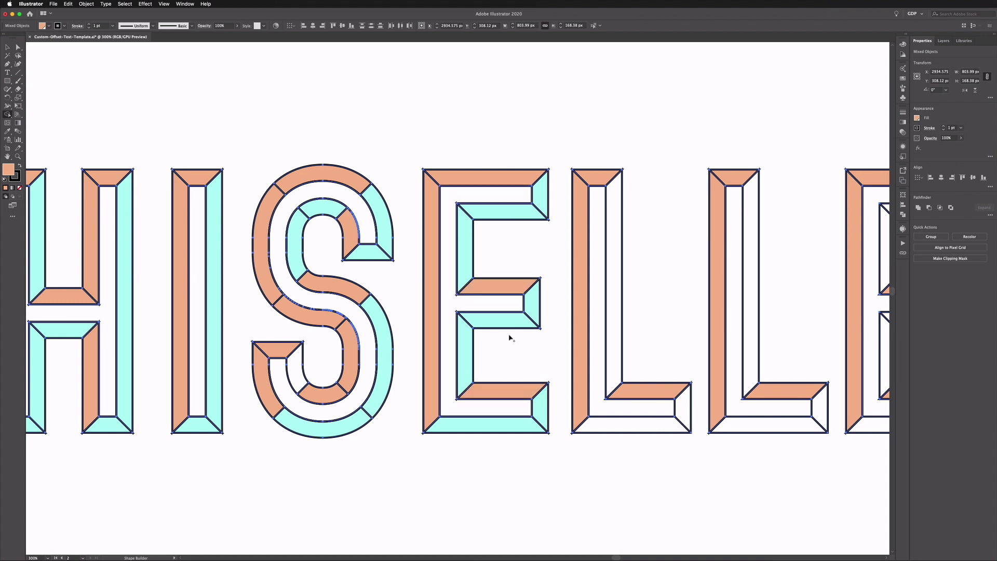
Switch the fill to mint and fill the right stem facets, bottom facets and foot ends of both Ls
scroll(512, 338, "right", 10)
left_click(49, 25)
left_click(50, 53)
left_click(364, 244)
left_click(389, 425)
left_click(431, 409)
left_click(502, 355)
left_click(524, 424)
left_click(568, 408)
Fill the S's lower inner left facet and the remaining shaded facets of the second E and the D with mint, and deselect everything
scroll(569, 408, "left", 4)
left_click(123, 369)
scroll(123, 370, "right", 5)
left_click(614, 356)
left_click(639, 424)
left_click(688, 408)
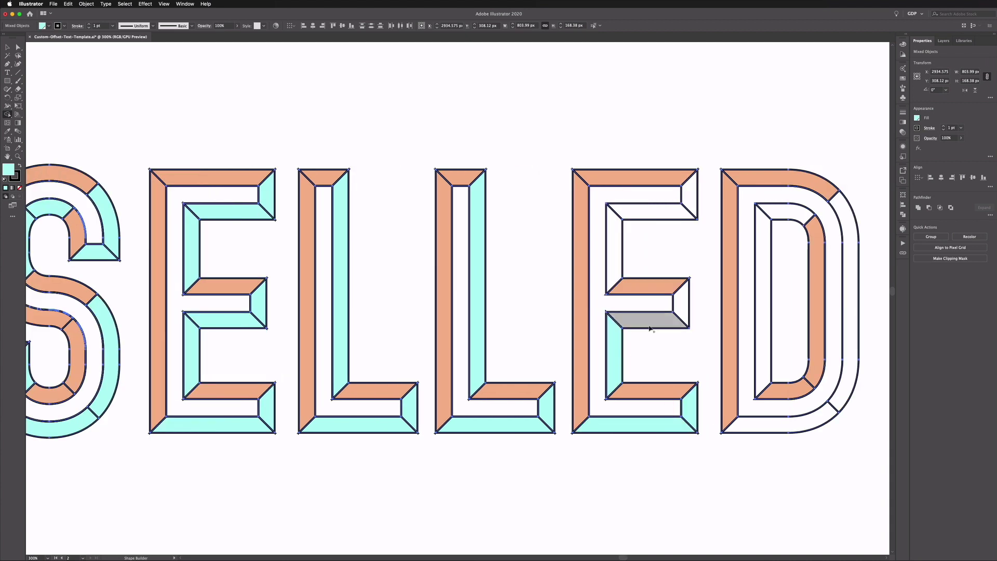
key("super+shift+a")
key("v")
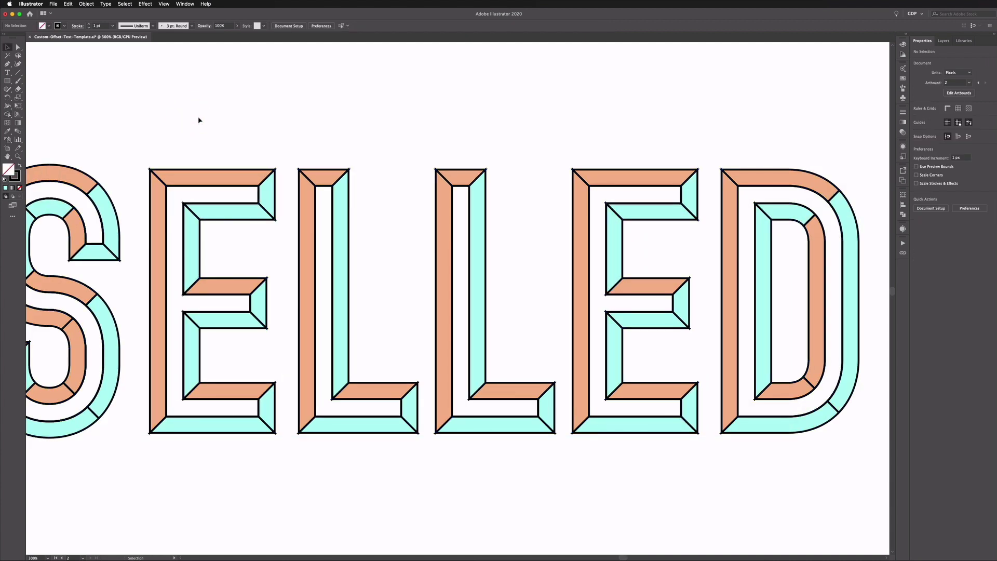
Select all the CHISELLED lettering and give its strokes round caps and round corner joins
key("super+1")
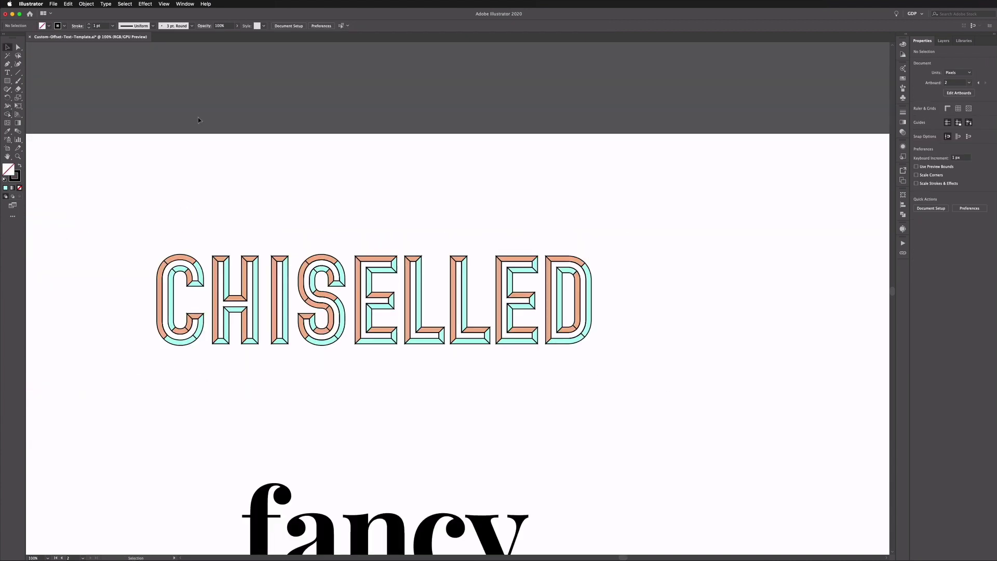
left_click_drag(144, 235, 646, 379)
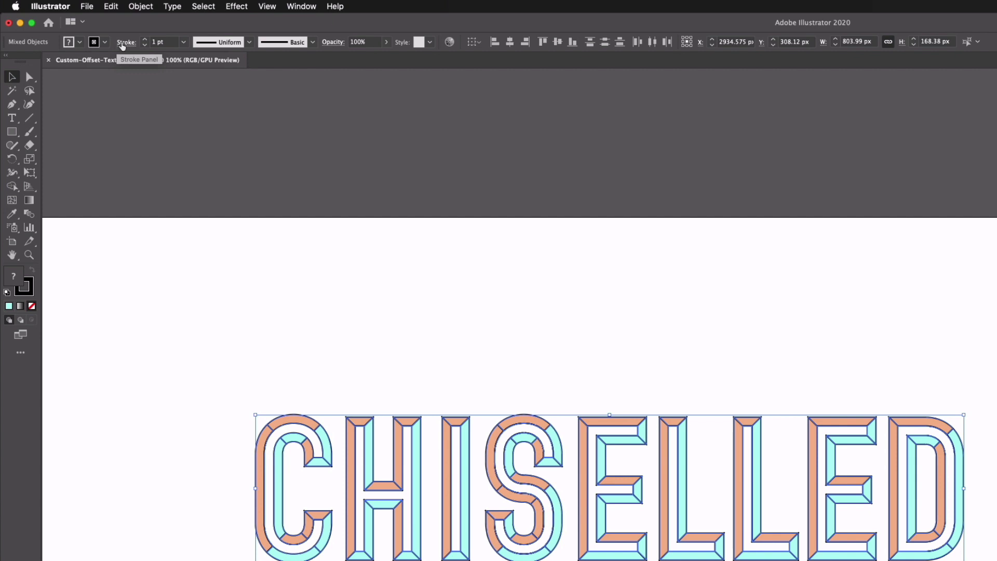
left_click(125, 43)
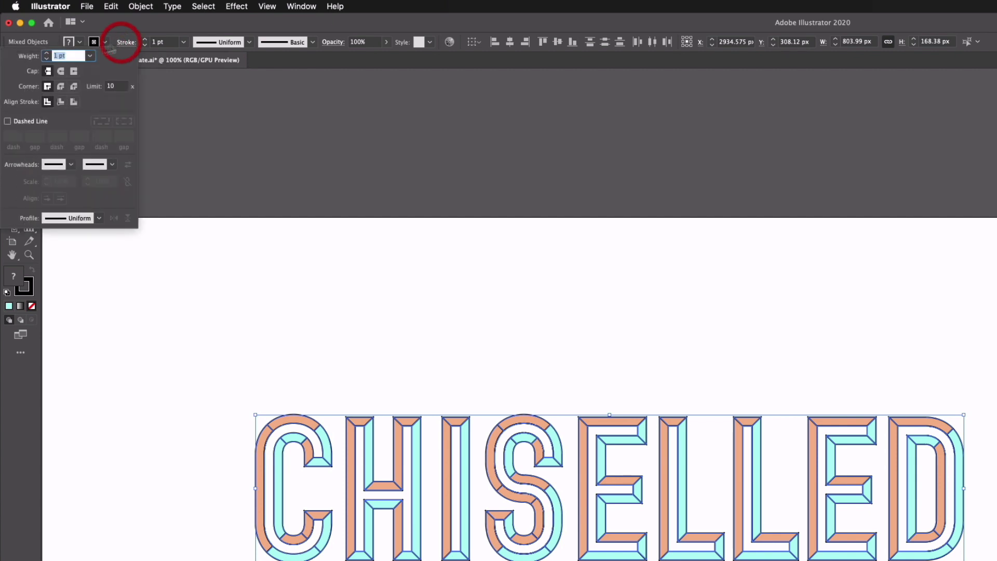
left_click(61, 72)
left_click(62, 87)
left_click(106, 253)
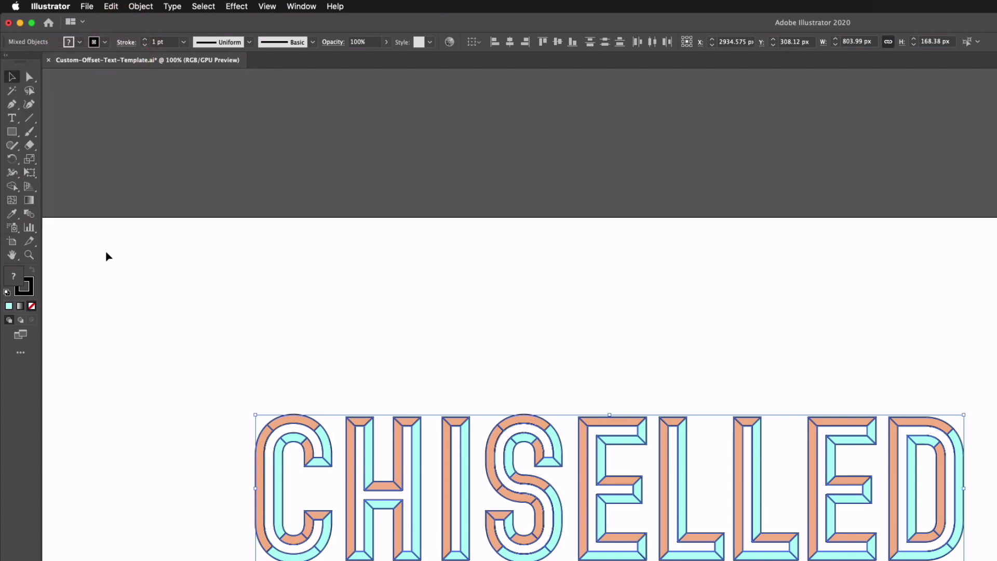
Increase the lettering's stroke weight to 2 pt and deselect it
key("super+plus")
key("super+plus")
key("super+plus")
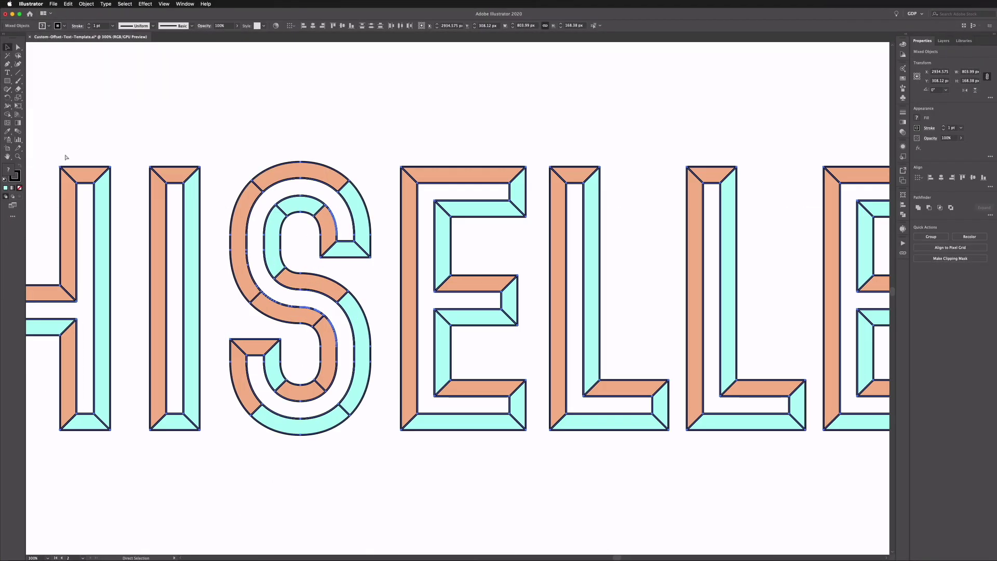
key("v")
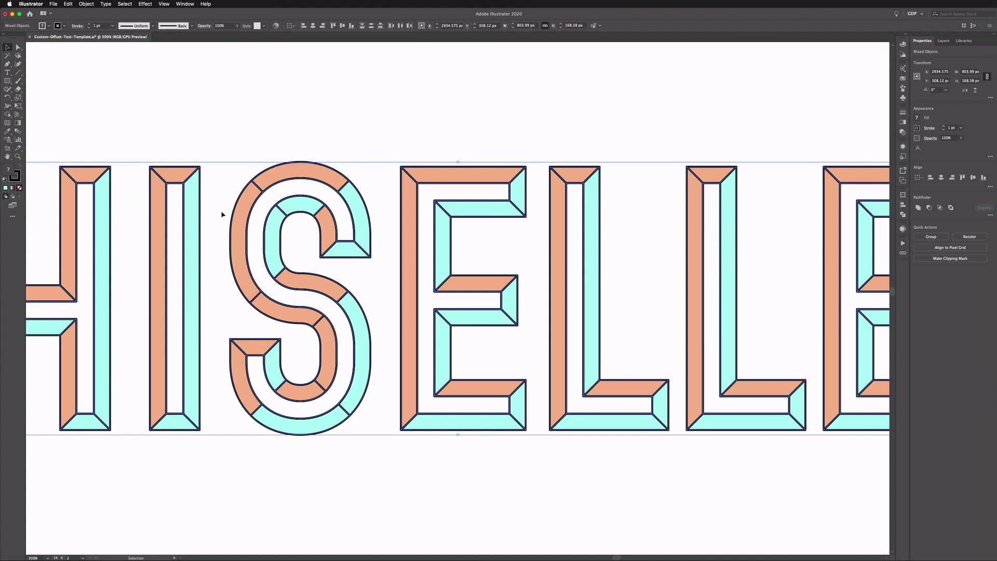
scroll(222, 214, "left", 10)
scroll(222, 214, "left", 6)
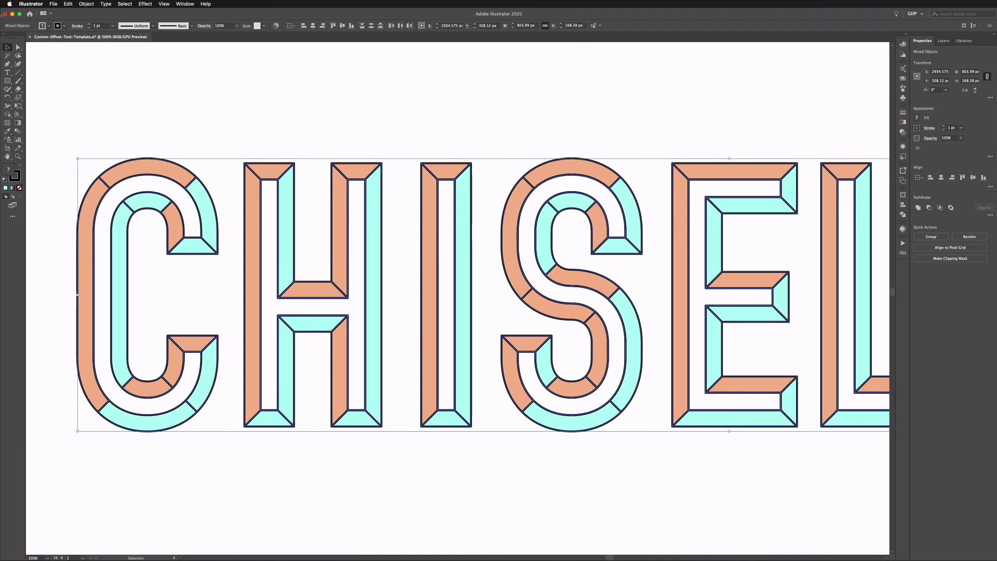
left_click(89, 25)
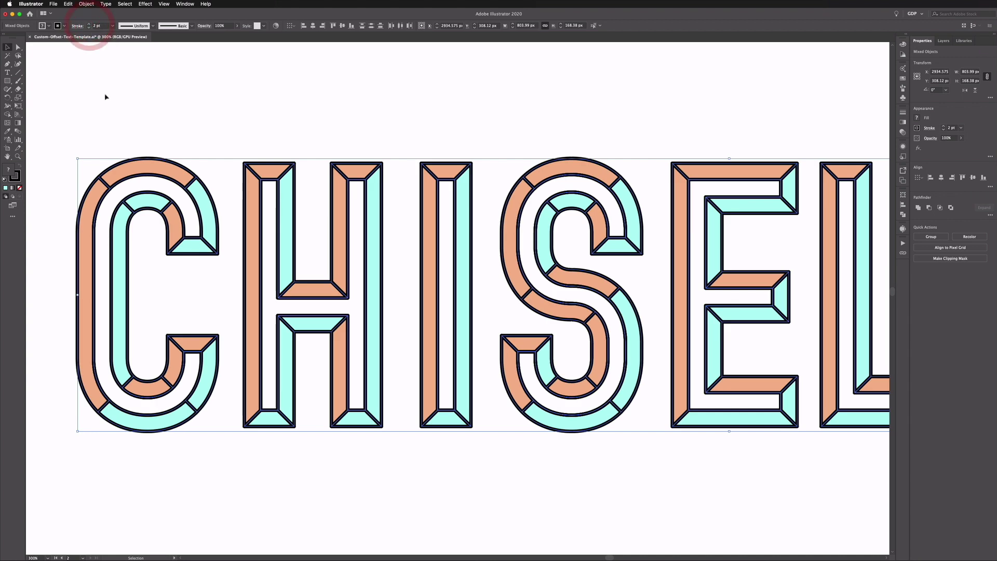
left_click(102, 93)
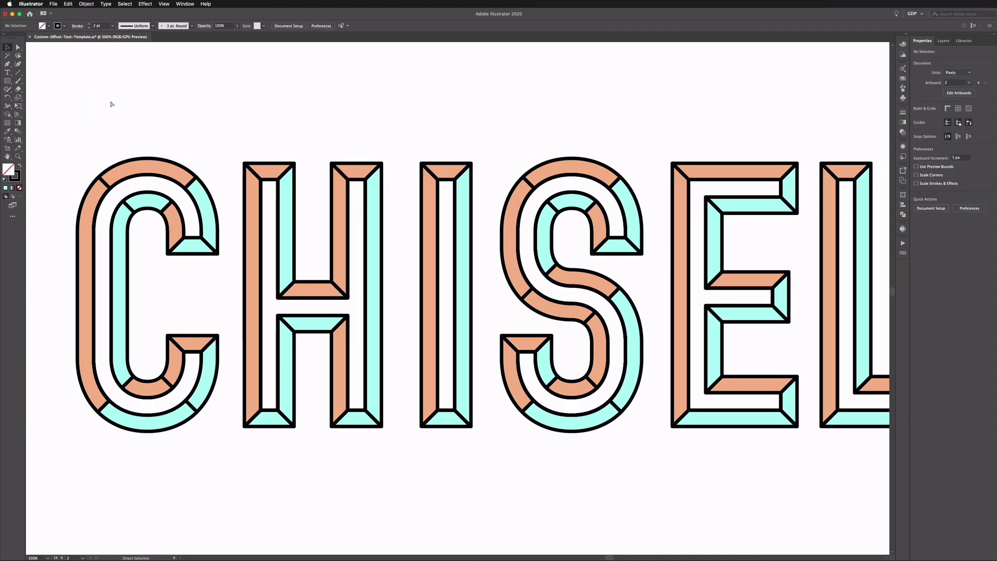
key("super+1")
left_click_drag(271, 204, 176, 219)
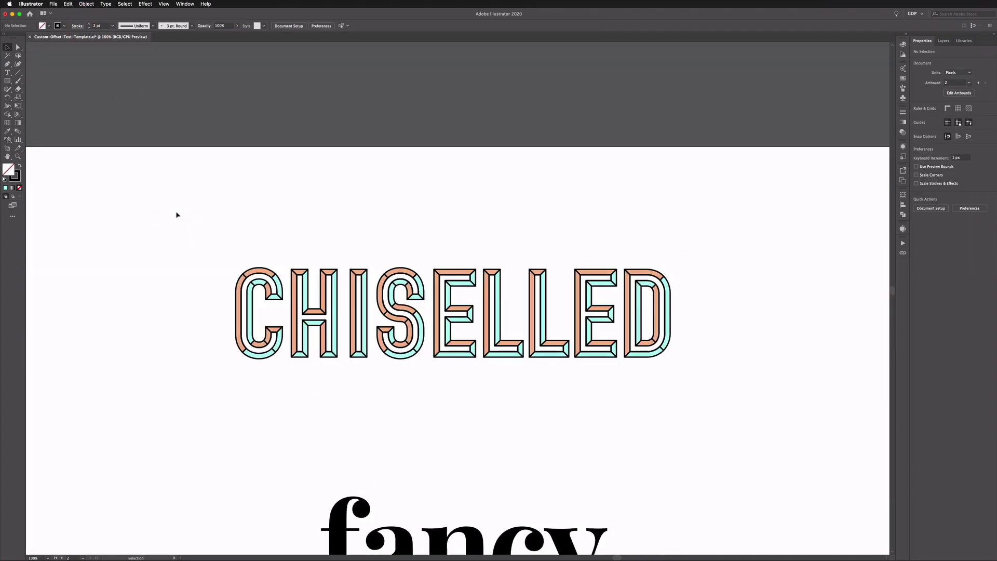
key("super+minus")
key("super+minus")
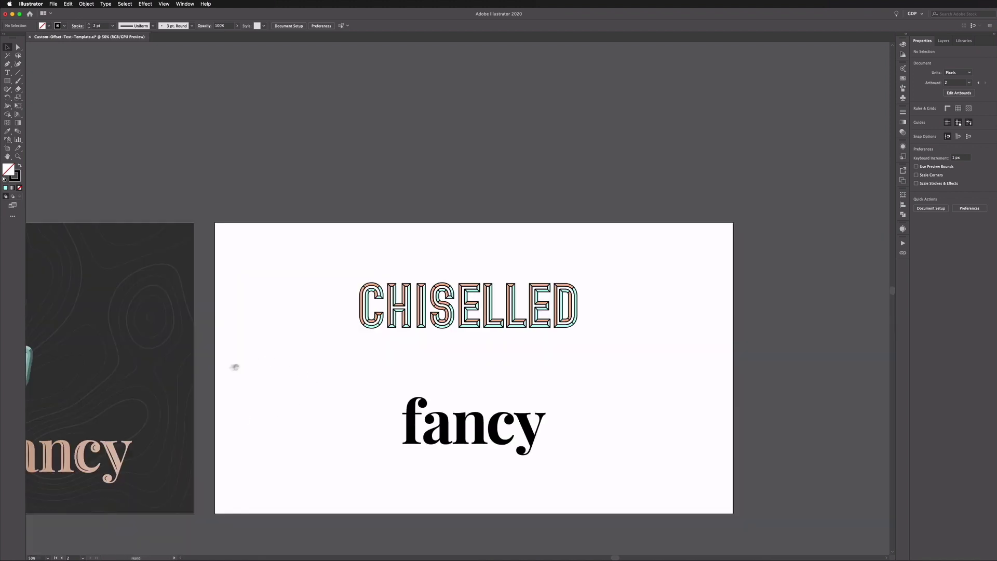
Examine the bevel shading of the finished teal CHISELLED lettering on the dark example artboard
scroll(235, 367, "left", 20)
left_click(339, 364)
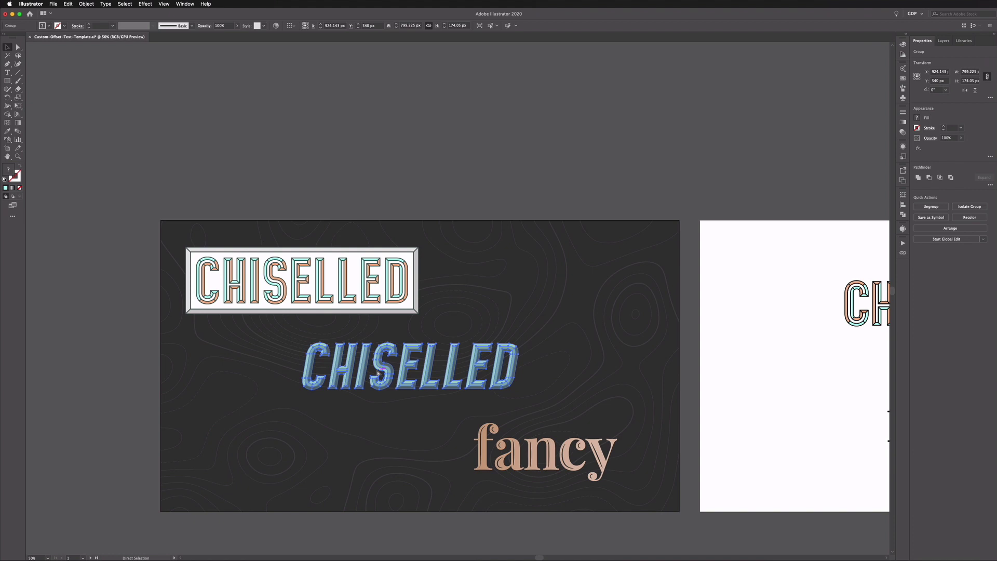
key("super+plus")
key("super+plus")
key("super+plus")
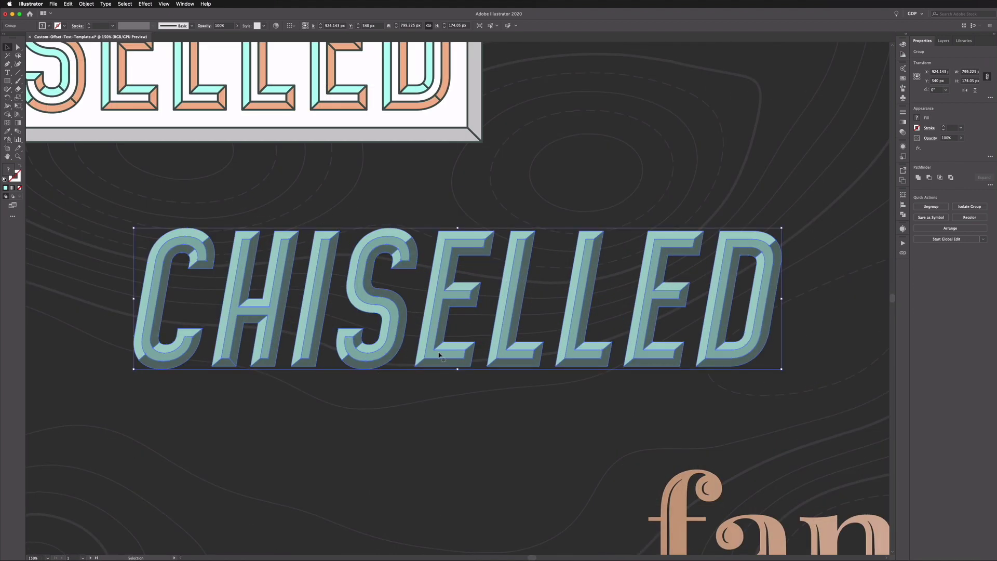
left_click(332, 404)
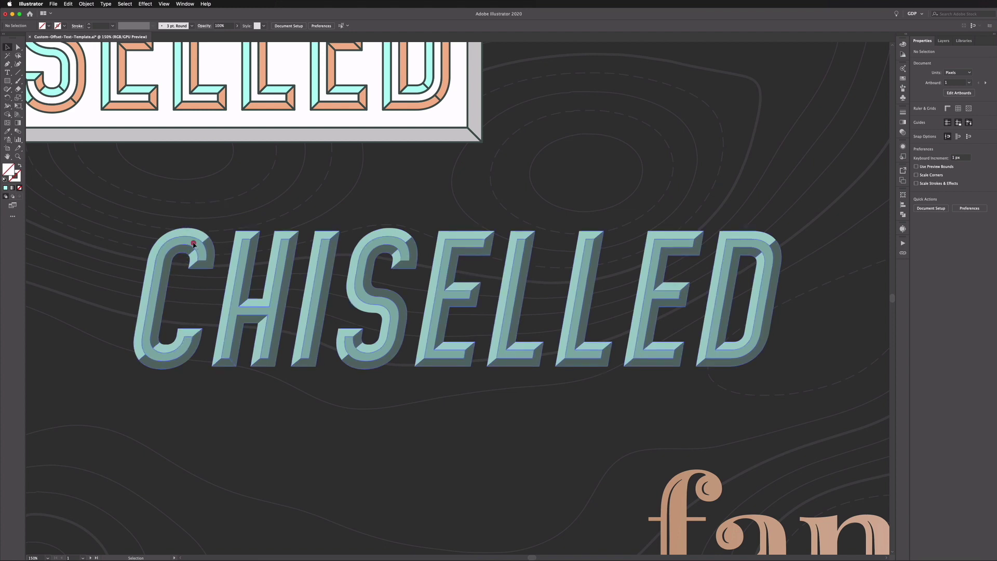
left_click(193, 246)
key("shift+super+a")
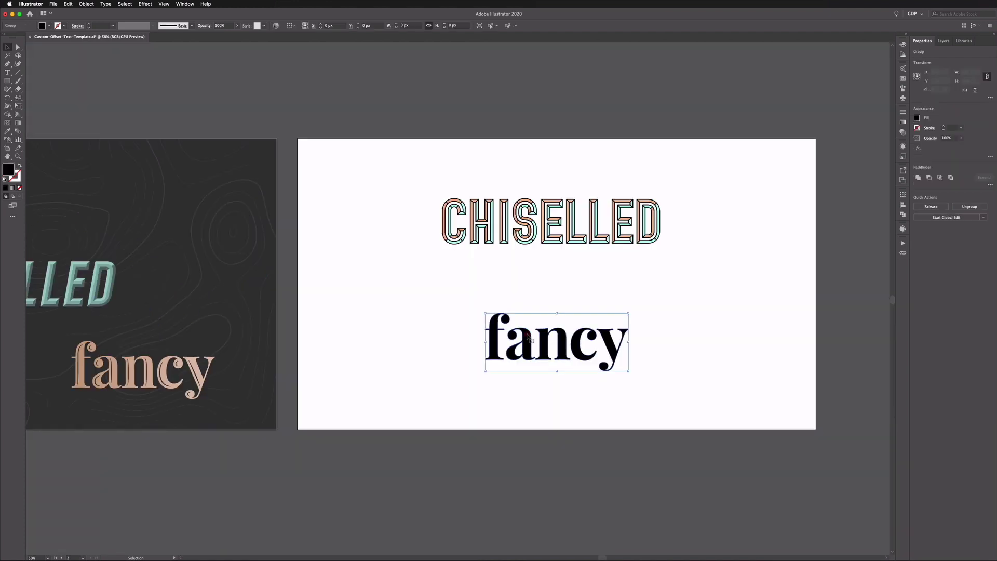
Offset the paths of the black "fancy" lettering by -8 px with miter joins and a miter limit of 6
key("super+equal")
key("super+equal")
key("super+equal")
key("super+equal")
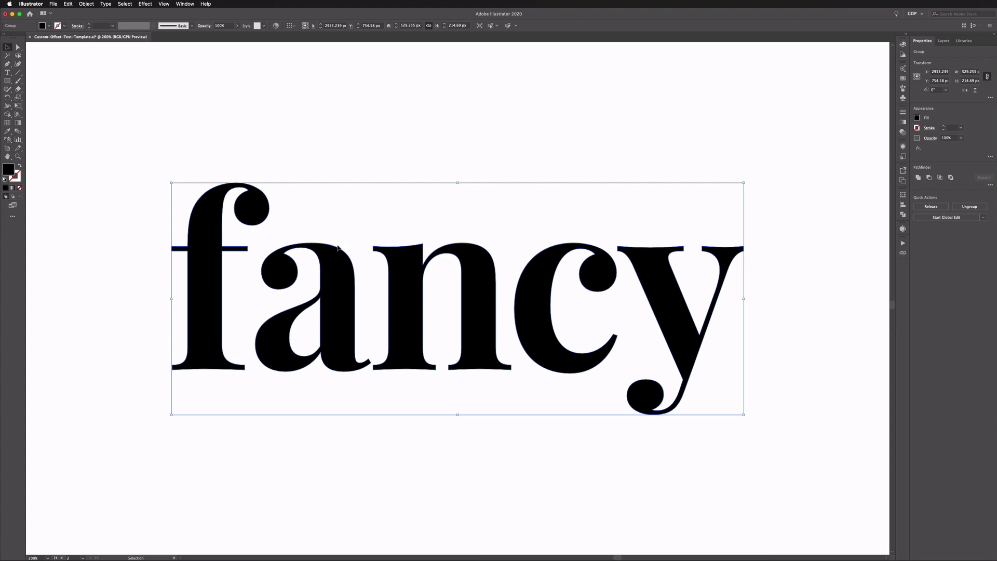
left_click(87, 4)
mouse_move(89, 156)
left_click(173, 182)
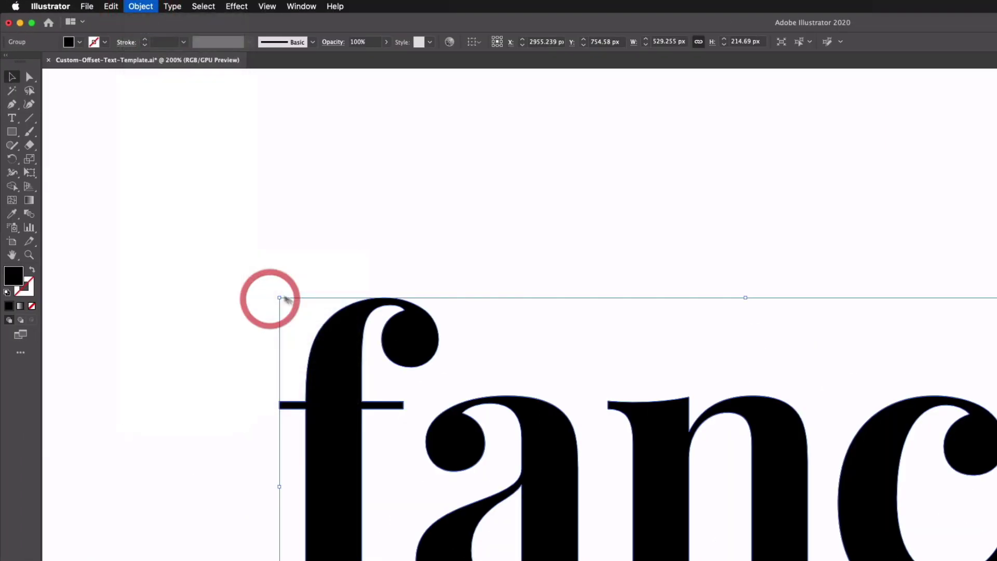
left_click(382, 472)
left_click(456, 418)
key("Down")
key("Down")
key("Down")
key("Down")
key("Down")
key("Down")
key("Down")
key("Down")
key("Down")
key("Down")
key("Down")
key("Down")
key("Down")
key("Down")
key("Down")
key("Down")
key("Down")
key("Down")
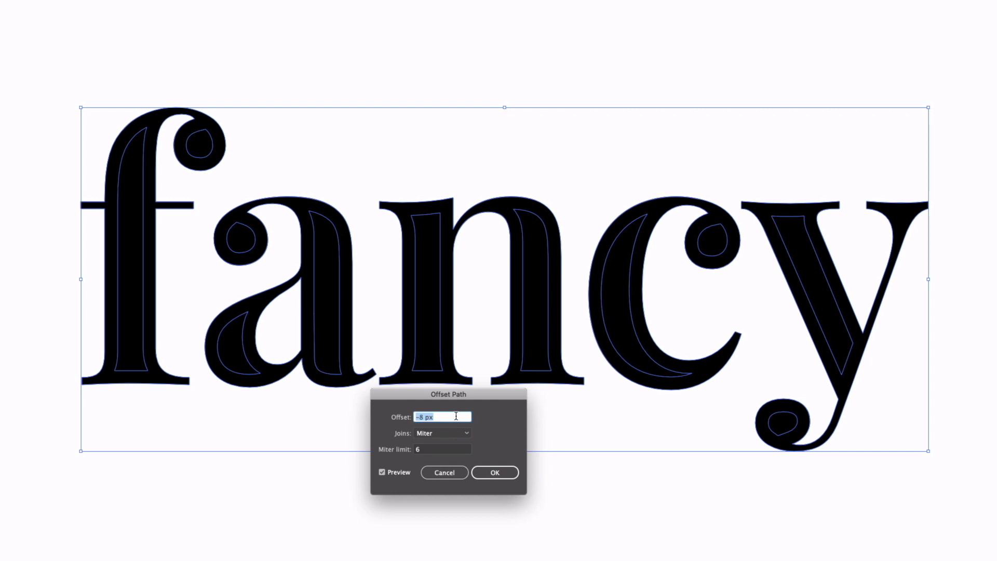
left_click(488, 473)
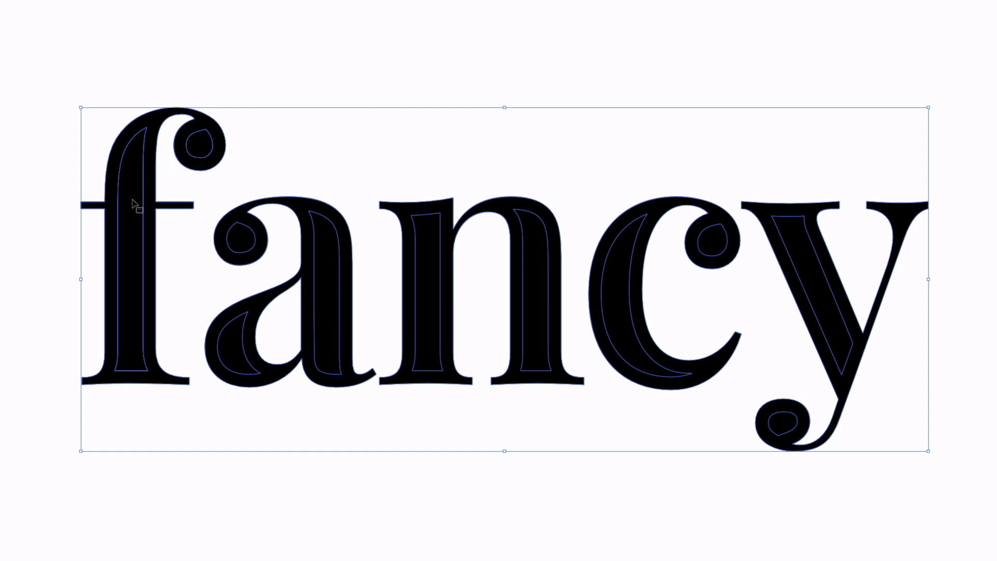
Ungroup the "fancy" lettering, then select the inner offset shapes of all five letters and group them together
right_click(132, 199)
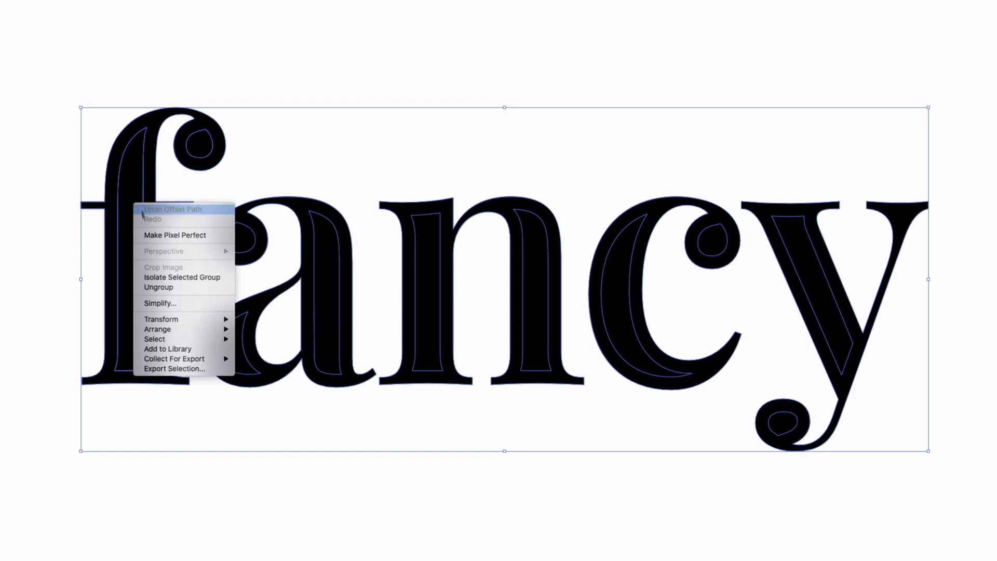
left_click(155, 287)
left_click(131, 214)
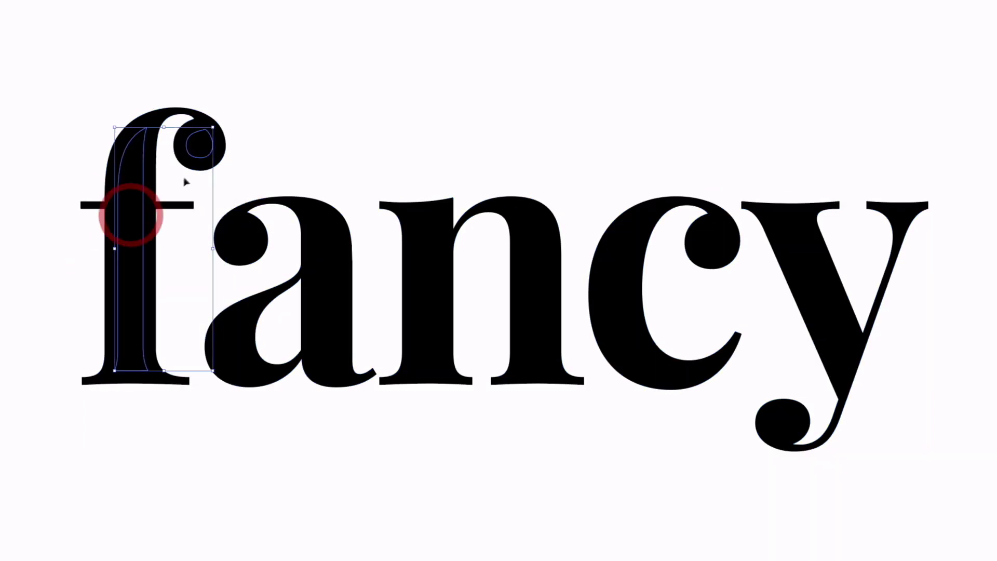
left_click(244, 228, "shift")
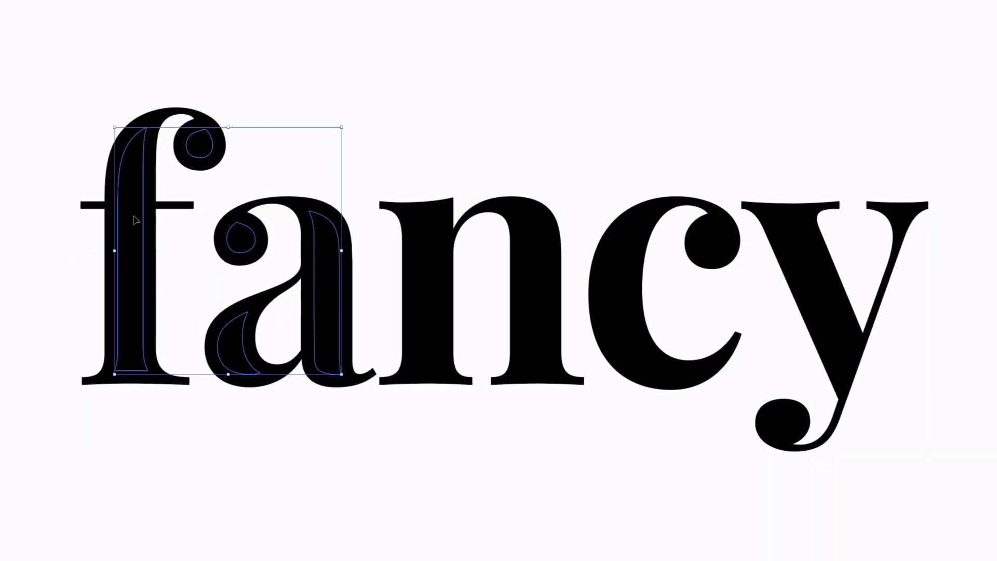
left_click(430, 234, "shift")
left_click(604, 267, "shift")
left_click(815, 265, "shift")
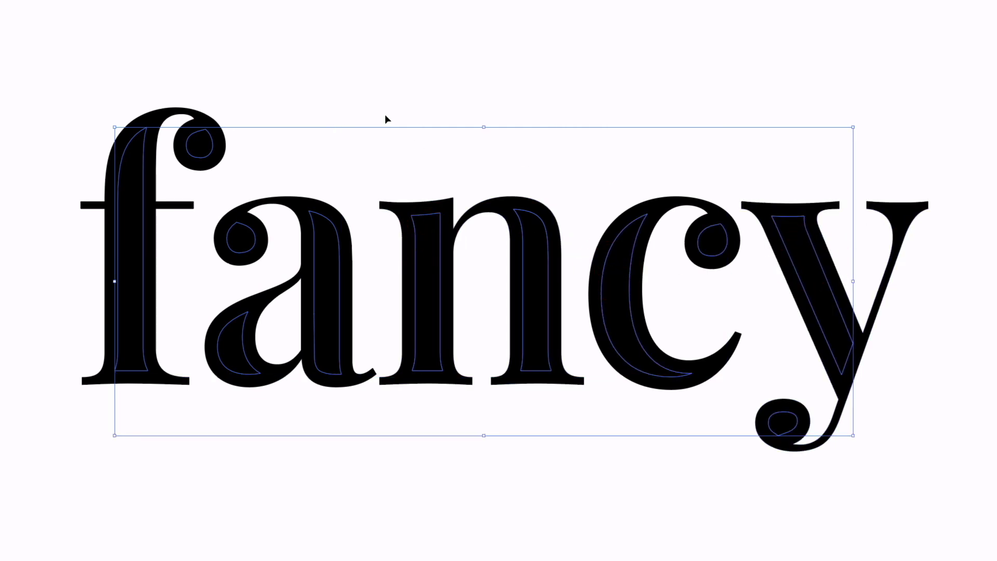
key("super+g")
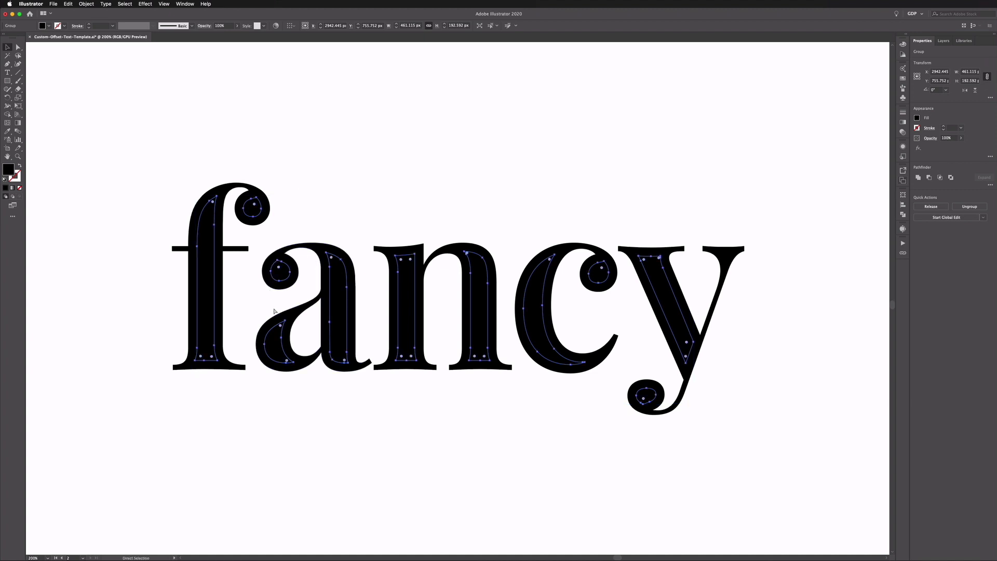
Isolate the group of inner offset shapes and display it in outline view for direct editing of its segments
key("super+equal")
left_click_drag(207, 289, 499, 305)
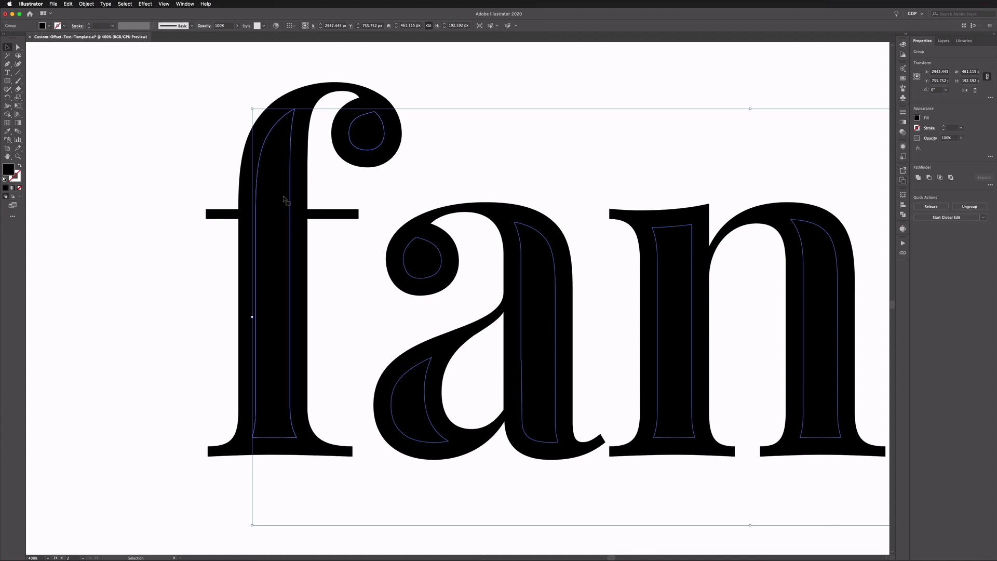
double_click(283, 199)
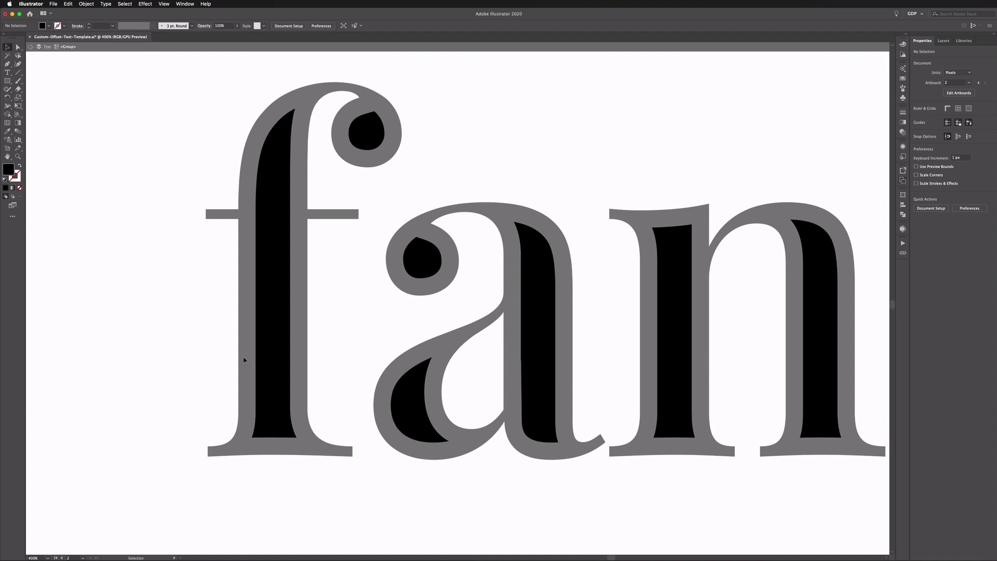
left_click(203, 355)
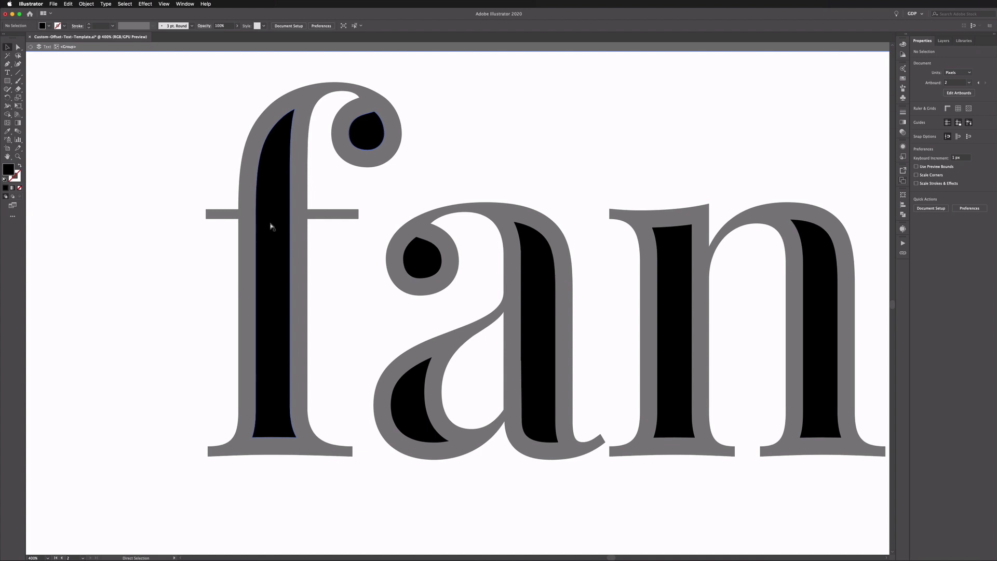
key("super+y")
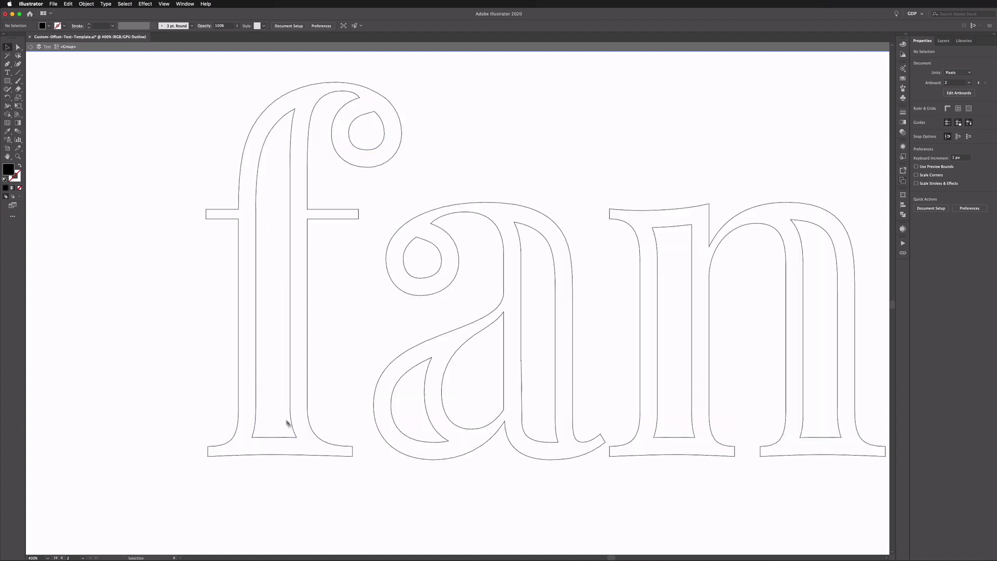
key("a")
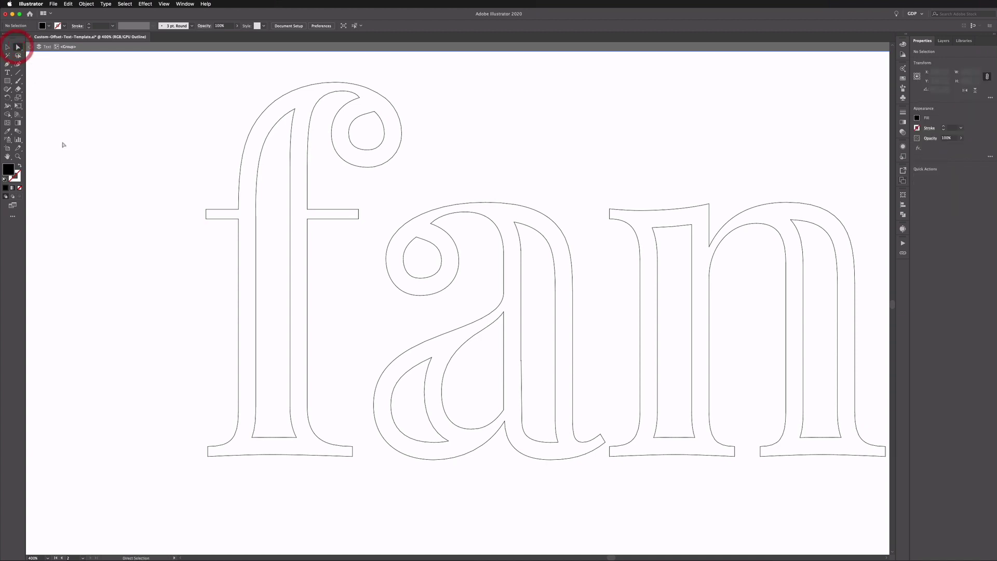
Delete the right-hand side and the end segments of the f stem's inner path, keeping only its left line
left_click_drag(296, 437, 272, 383)
key("Delete")
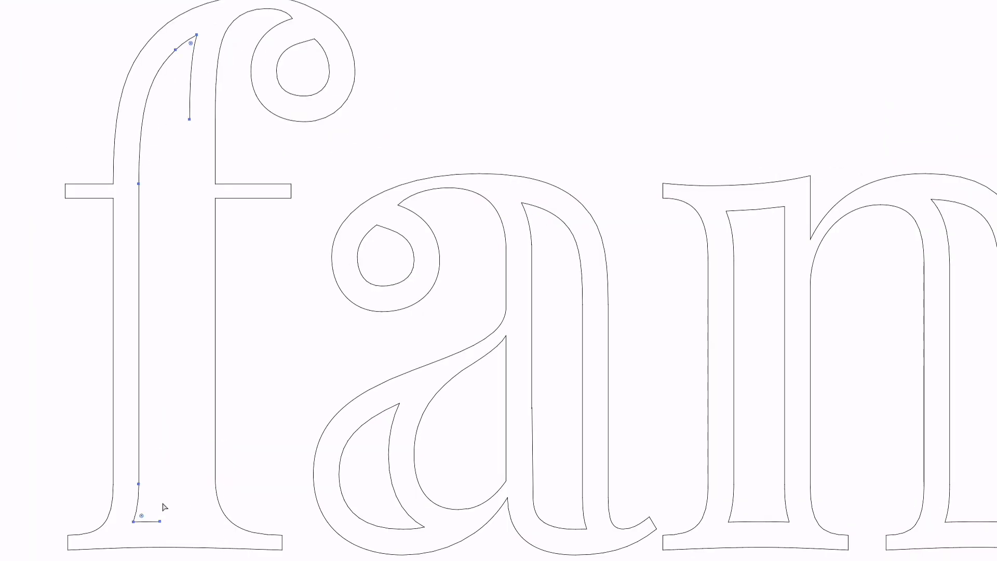
key("Delete")
left_click_drag(193, 129, 179, 91)
key("Delete")
left_click_drag(191, 23, 200, 47)
key("Delete")
Delete the right-hand segments of the inner paths in the ball terminals of the f and the a
left_click_drag(308, 31, 320, 49)
key("Delete")
key("Delete")
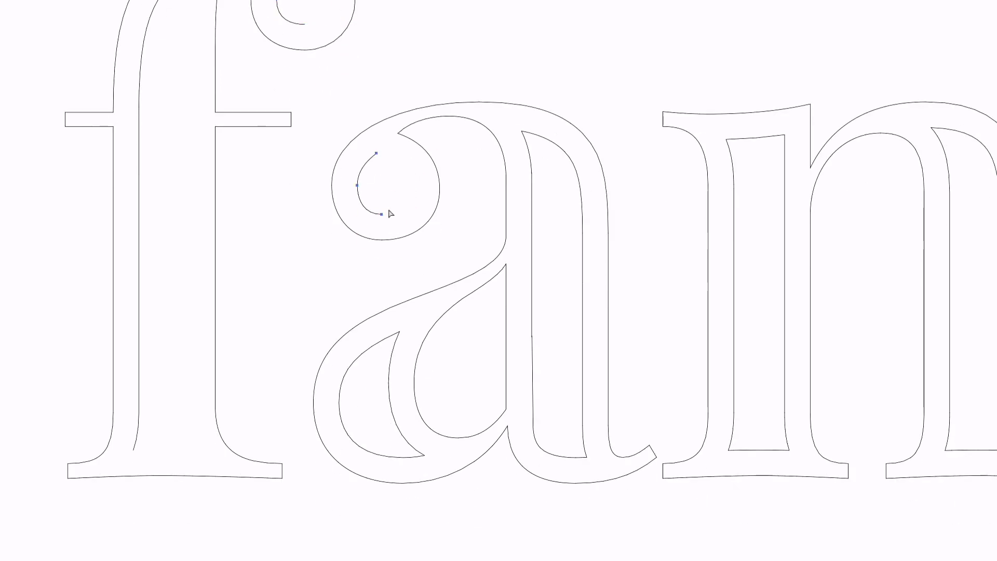
Delete the right-hand and end segments of the inner paths in the a's bowl and stem
left_click_drag(403, 400, 386, 388)
key("Delete")
left_click_drag(602, 305, 341, 251)
left_click_drag(341, 251, 314, 270)
key("Delete")
left_click_drag(316, 356, 332, 396)
key("Delete")
key("Delete")
Delete the right-hand and end segments of the inner paths in both stems of the n
scroll(344, 170, "right", 3)
left_click_drag(460, 150, 505, 194)
key("Delete")
left_click_drag(459, 501, 500, 463)
key("Delete")
left_click_drag(672, 151, 724, 216)
scroll(723, 216, "down", 1)
key("Delete")
Delete the right-hand segments of the inner paths in the c's ball terminal and main curve, plus the main curve's upper-left segment
scroll(686, 126, "right", 3)
left_click_drag(662, 136, 626, 193)
key("Delete")
left_click(472, 173)
key("Delete")
key("Delete")
left_click_drag(592, 454, 560, 440)
key("Delete")
key("Delete")
key("ctrl+z")
left_click(482, 137)
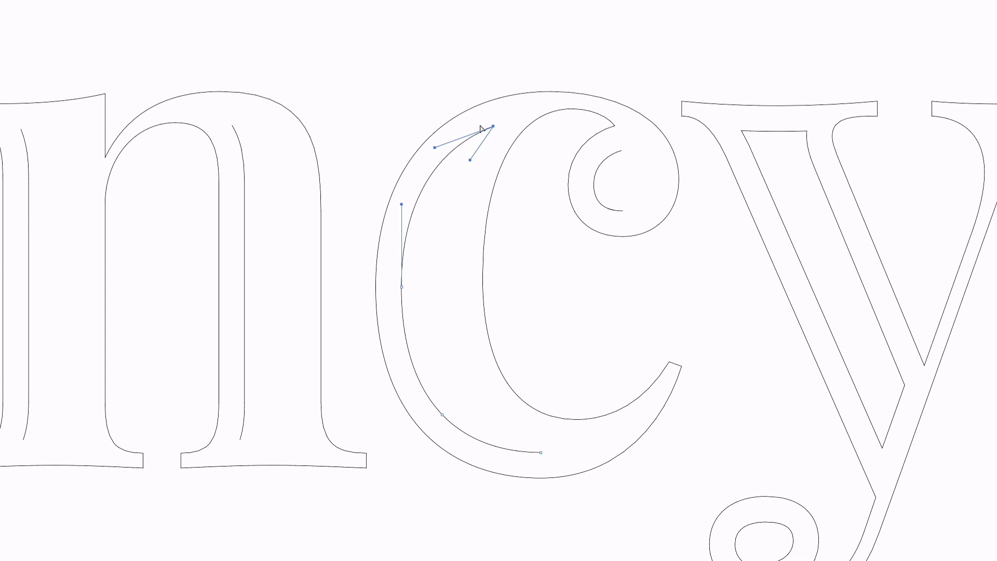
key("Delete")
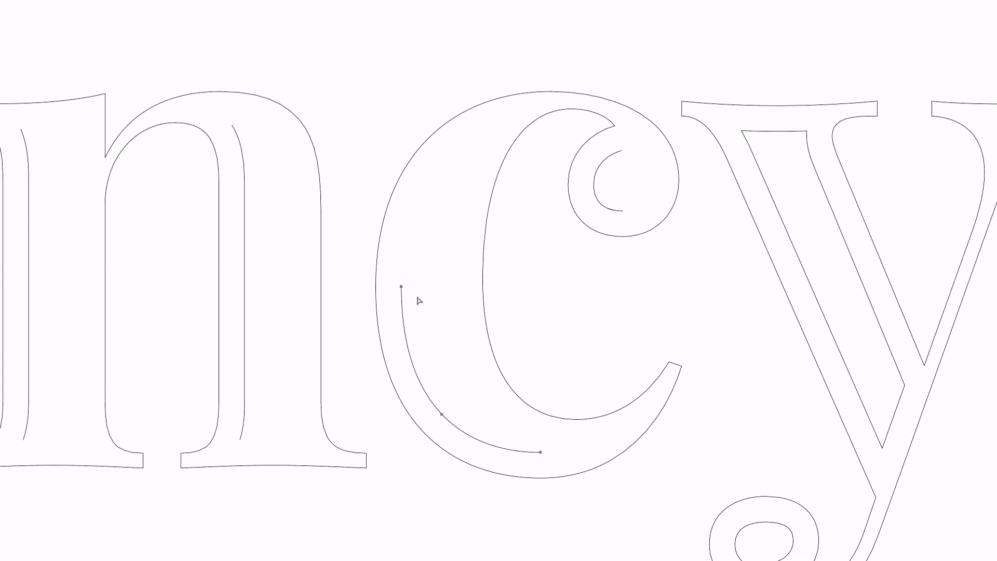